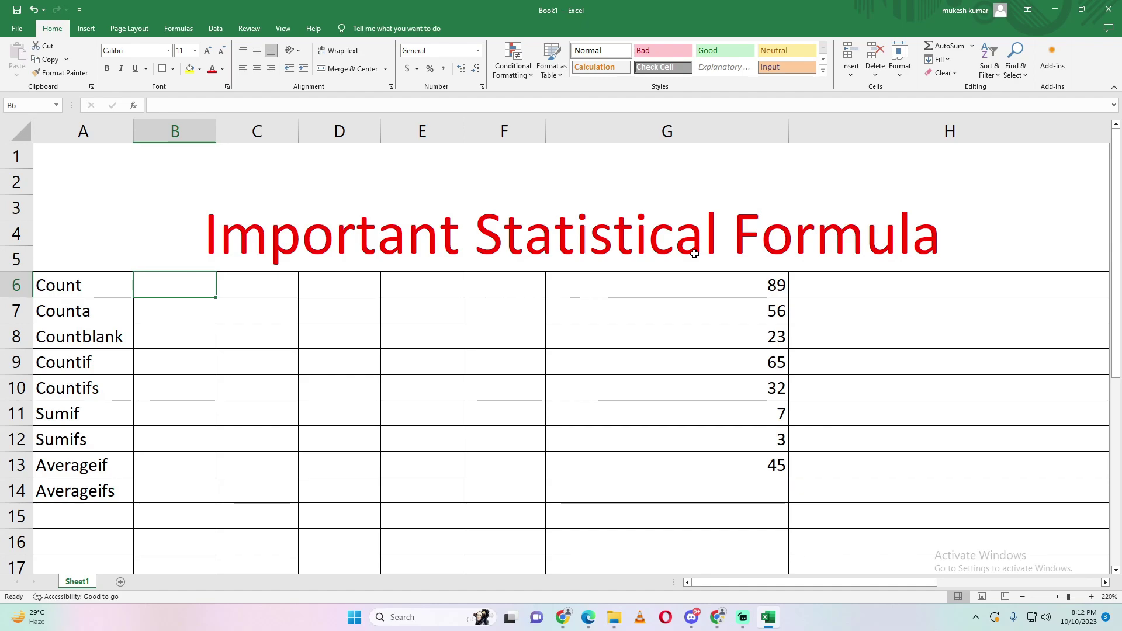
Step: Enter a COUNT formula in B6 over the range G6:G13
{"action": "type", "text": "=c"}
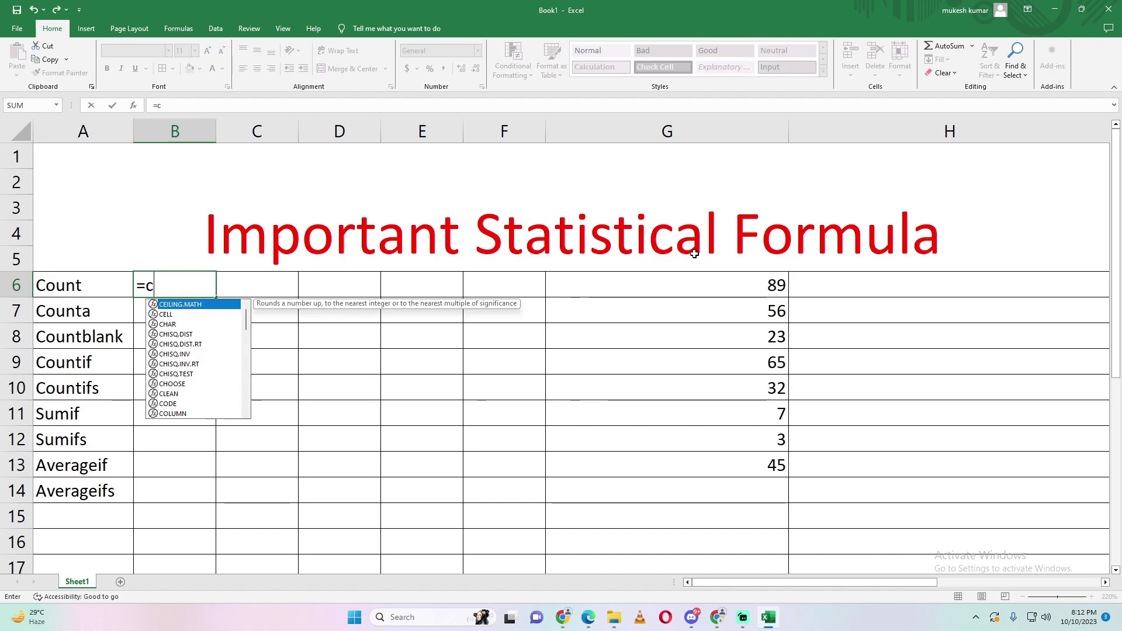
{"action": "type", "text": "ount"}
{"action": "key", "text": "Tab"}
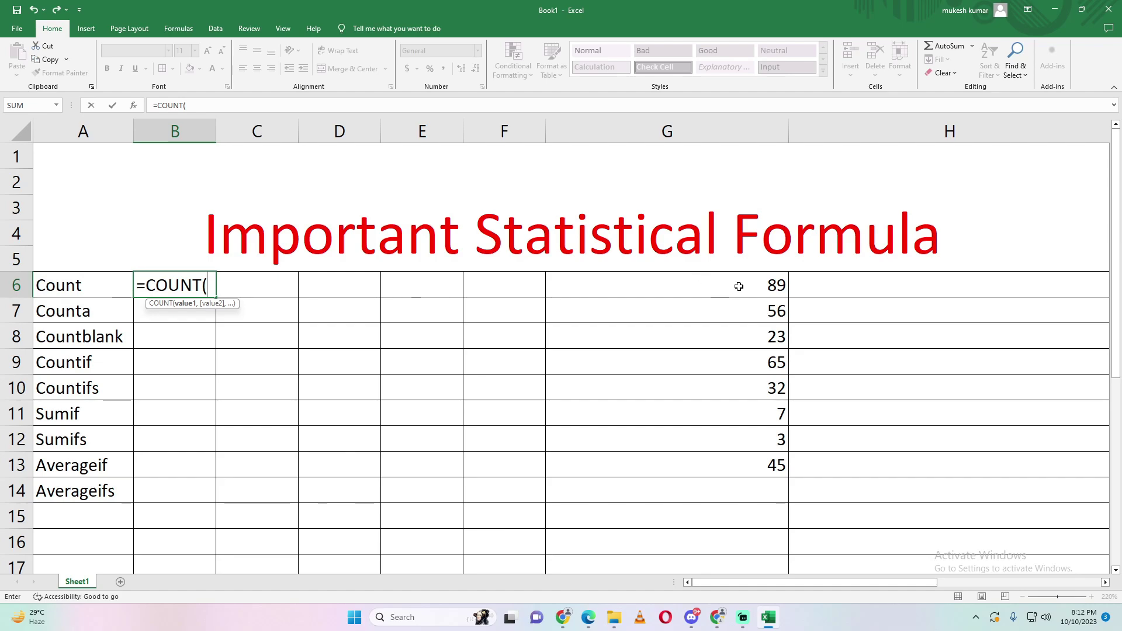
{"action": "left_click_drag", "start_coordinate": [738, 287], "coordinate": [740, 467]}
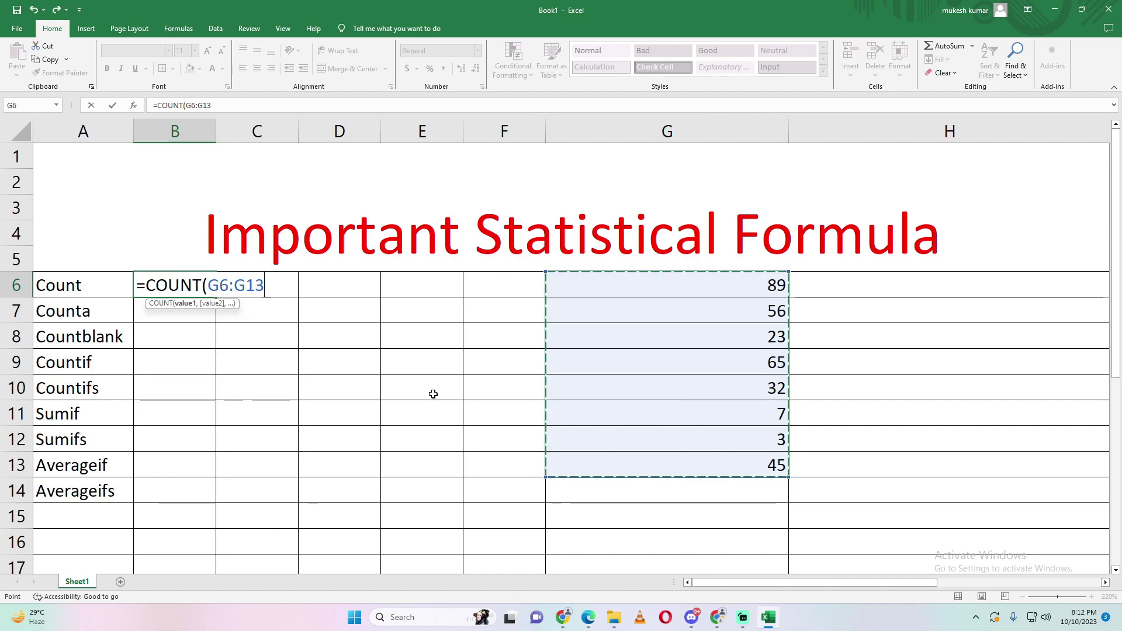
{"action": "key", "text": "Return"}
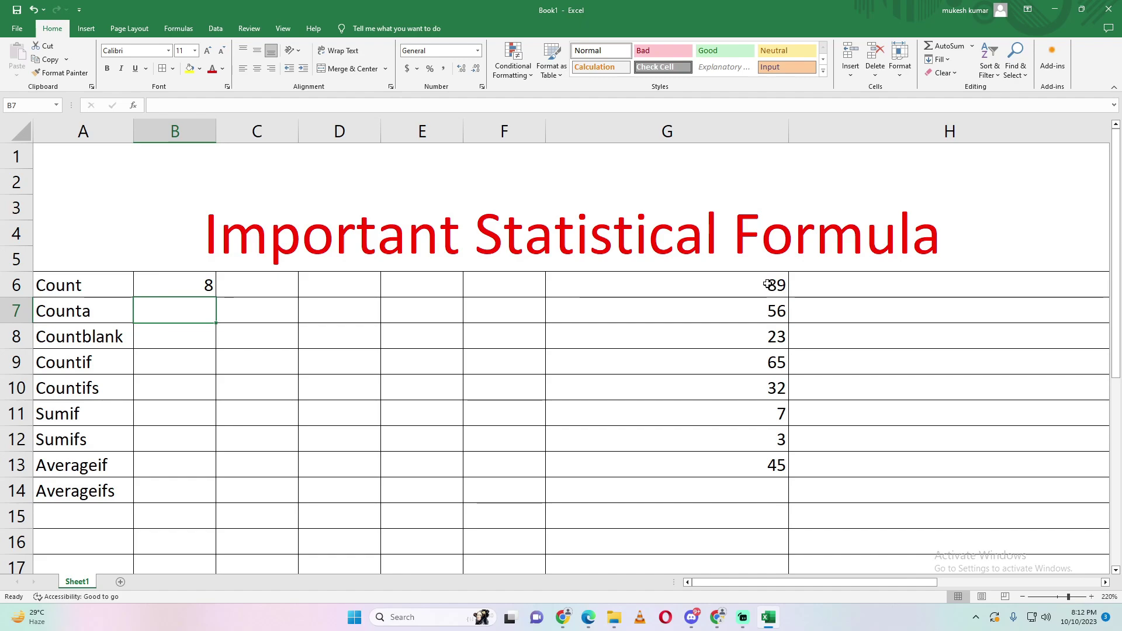
Step: Go through the values in column G one by one from G7 to G13 to check what COUNT includes
{"action": "left_click", "coordinate": [777, 310]}
{"action": "left_click", "coordinate": [765, 336]}
{"action": "left_click", "coordinate": [759, 363]}
{"action": "left_click", "coordinate": [757, 388]}
{"action": "left_click", "coordinate": [754, 416]}
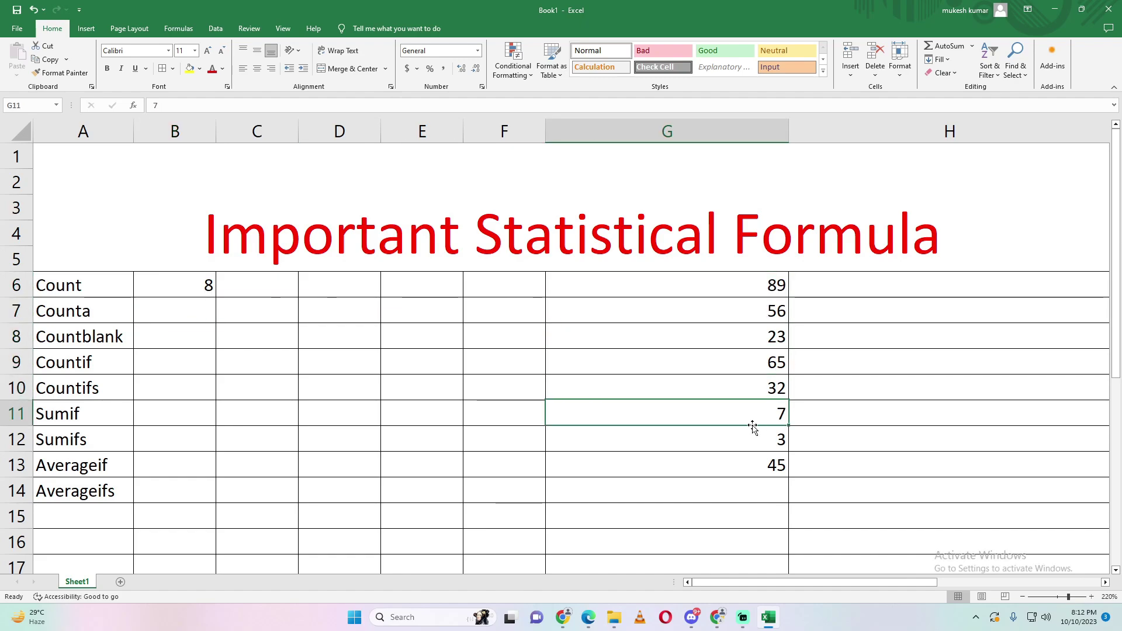
{"action": "left_click", "coordinate": [751, 441]}
{"action": "left_click", "coordinate": [749, 464]}
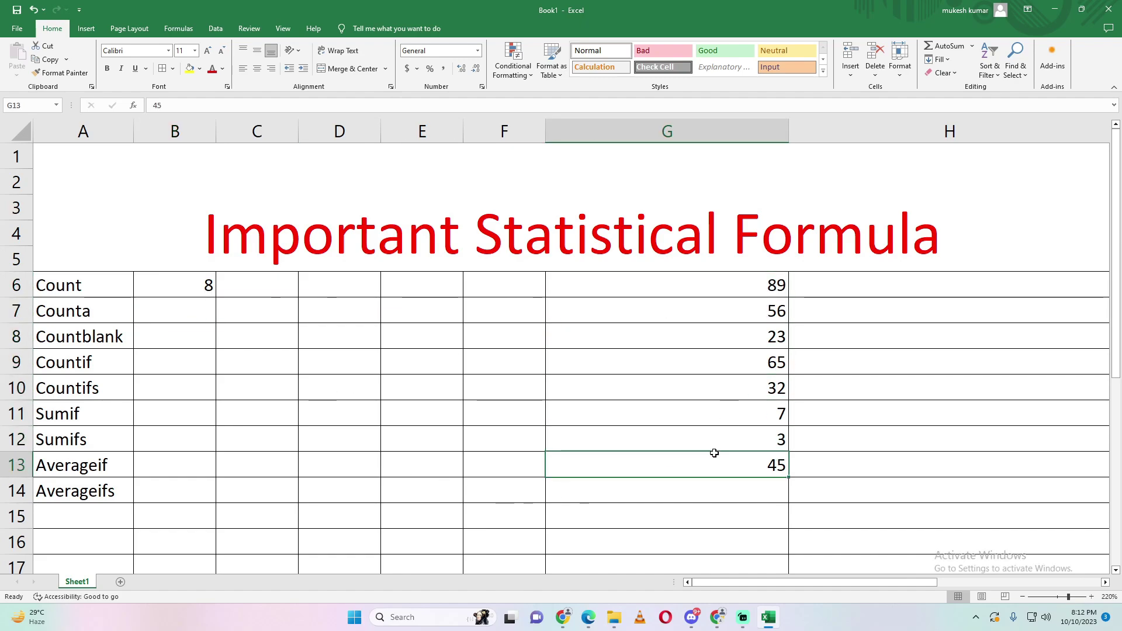
Step: Replace the numbers in G7 and G9 with the text values a and b
{"action": "left_click", "coordinate": [773, 311]}
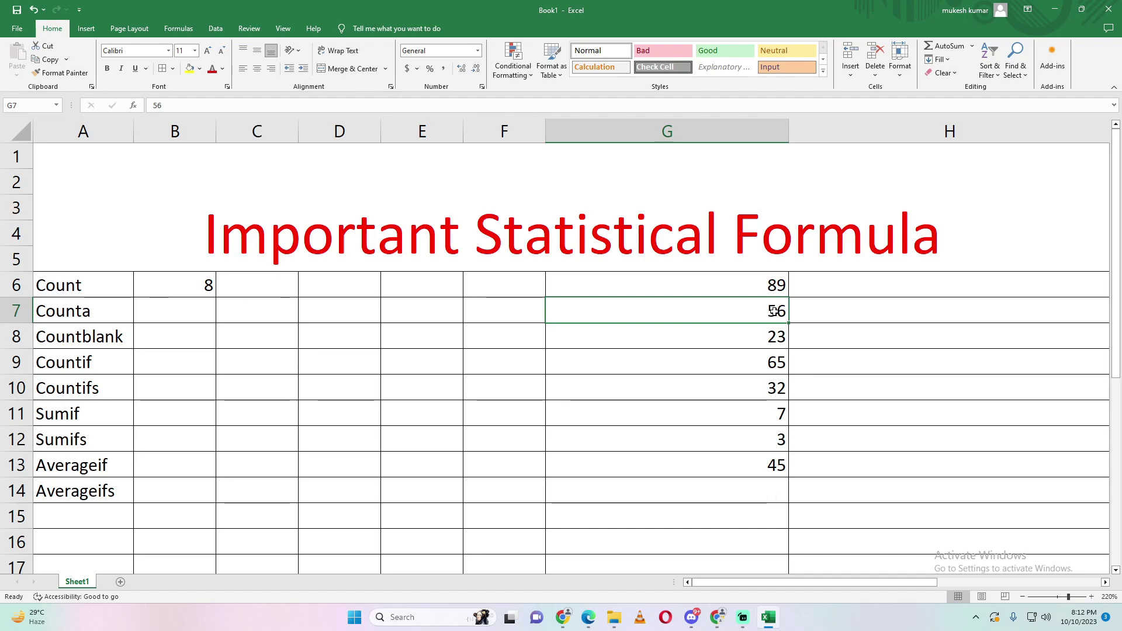
{"action": "type", "text": "a"}
{"action": "key", "text": "Return"}
{"action": "key", "text": "Down"}
{"action": "key", "text": "Down"}
{"action": "key", "text": "Down"}
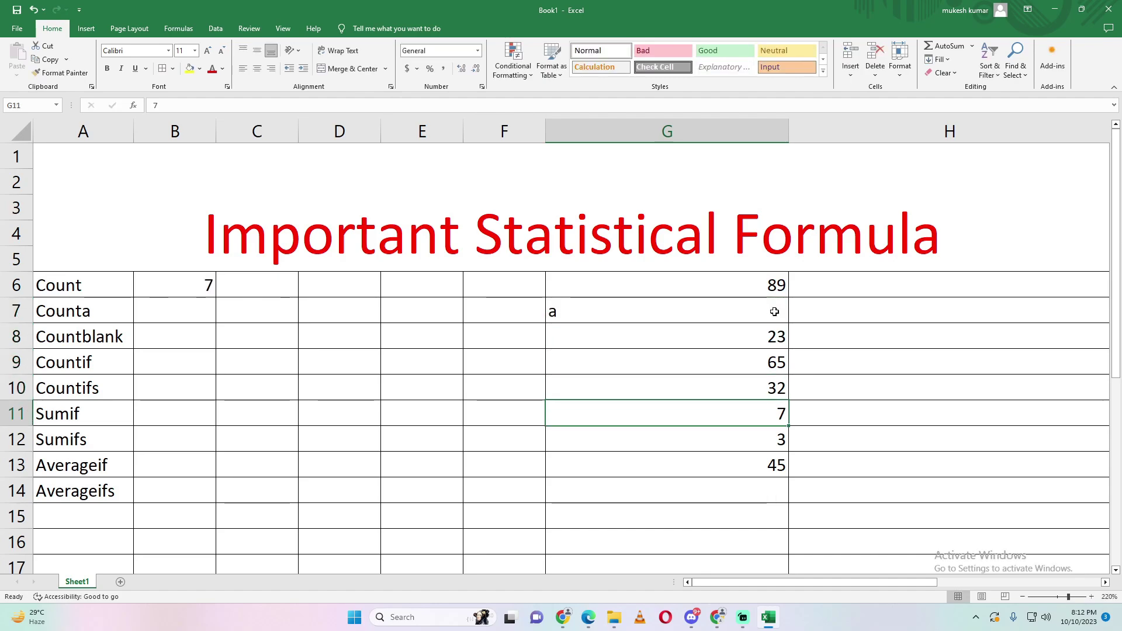
{"action": "key", "text": "Up"}
{"action": "key", "text": "Up"}
{"action": "type", "text": "b"}
{"action": "key", "text": "Return"}
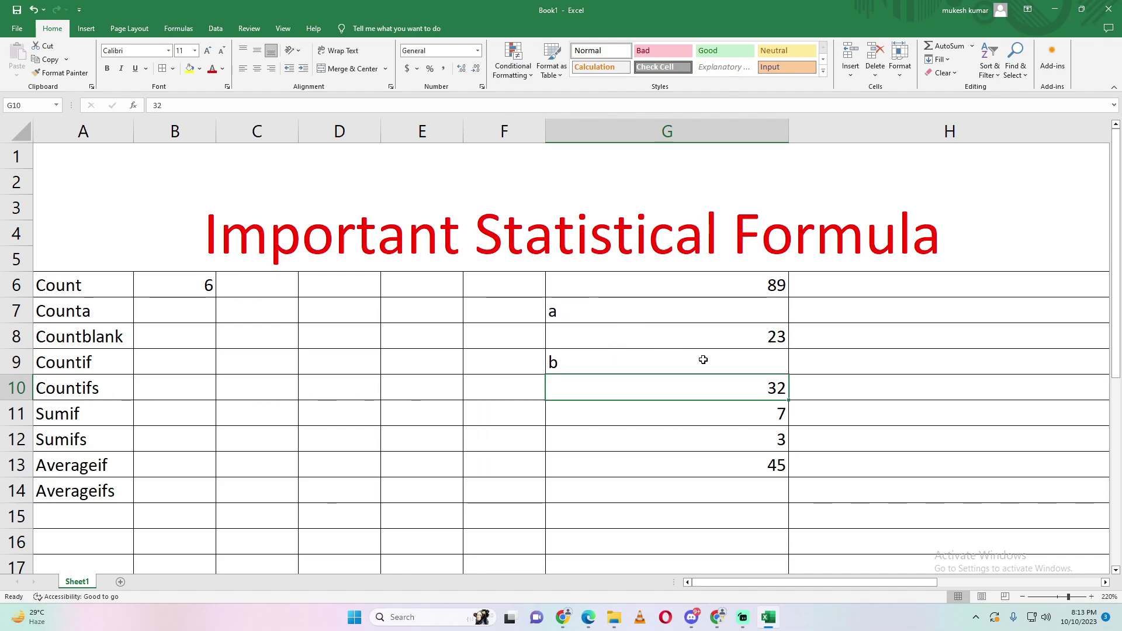
Step: Enter a COUNTA formula in B7 over the range G6:G13
{"action": "left_click", "coordinate": [193, 284]}
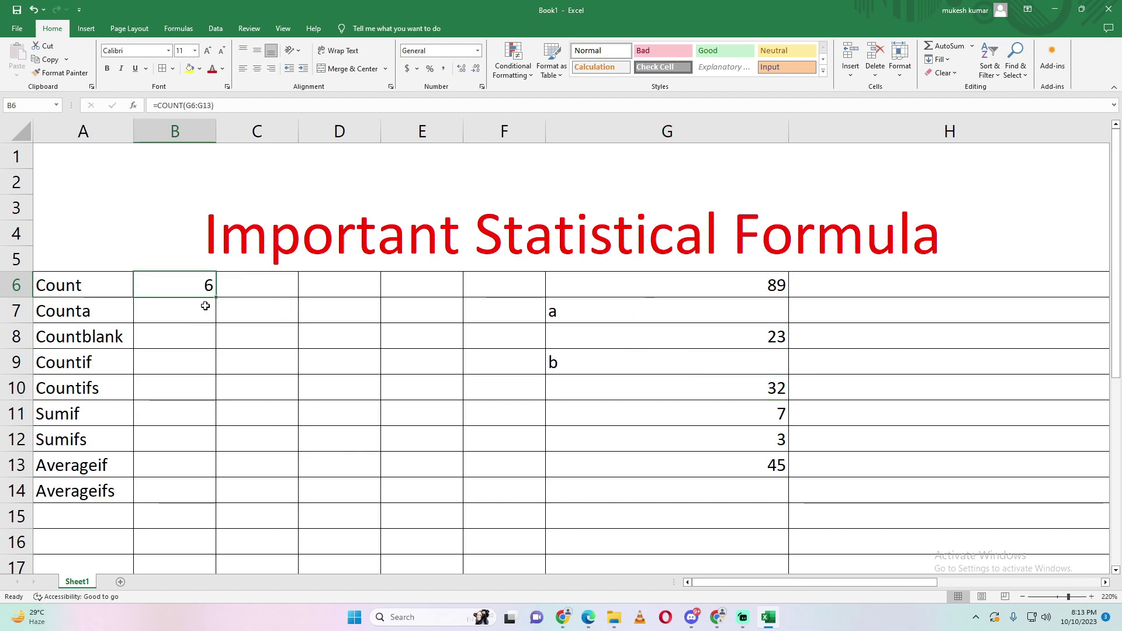
{"action": "left_click", "coordinate": [199, 309]}
{"action": "type", "text": "=co"}
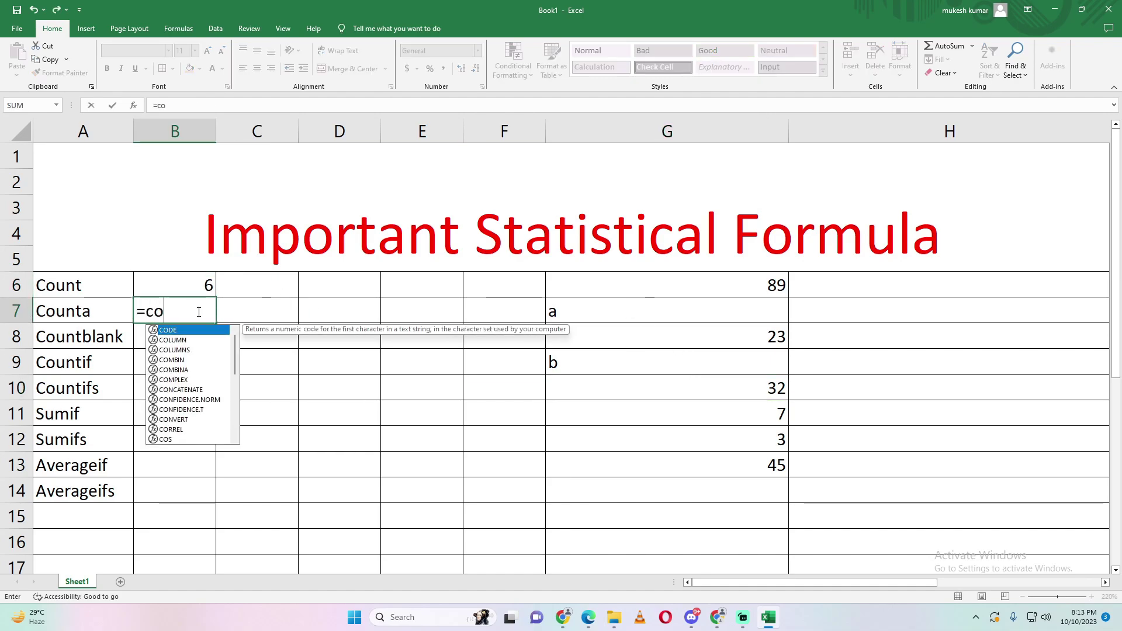
{"action": "type", "text": "unta"}
{"action": "key", "text": "Tab"}
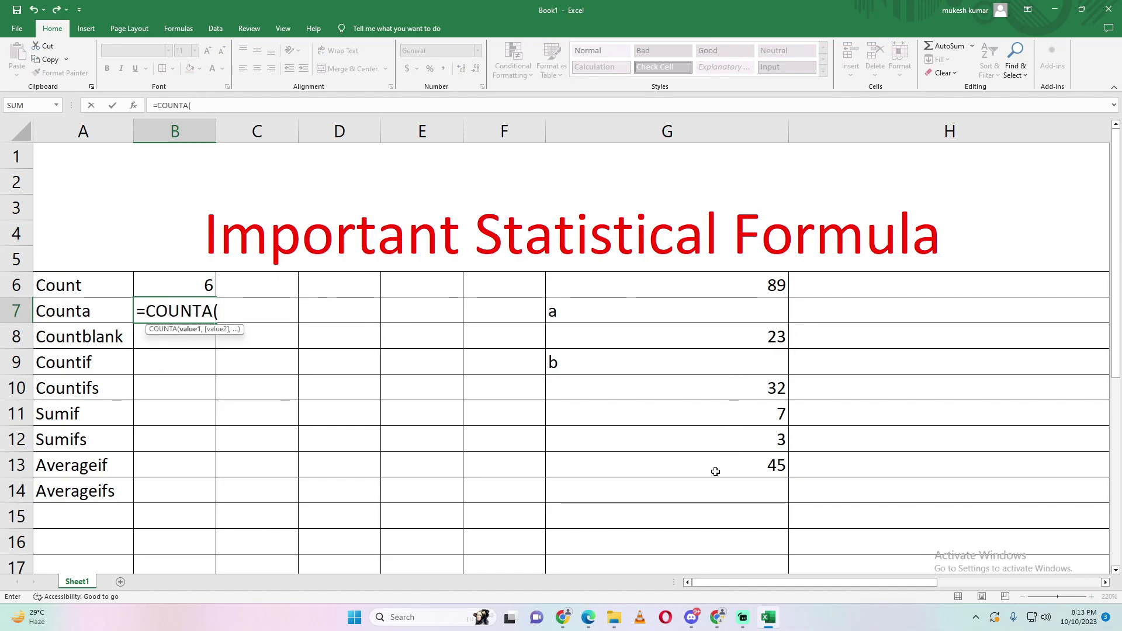
{"action": "left_click_drag", "start_coordinate": [725, 285], "coordinate": [724, 456]}
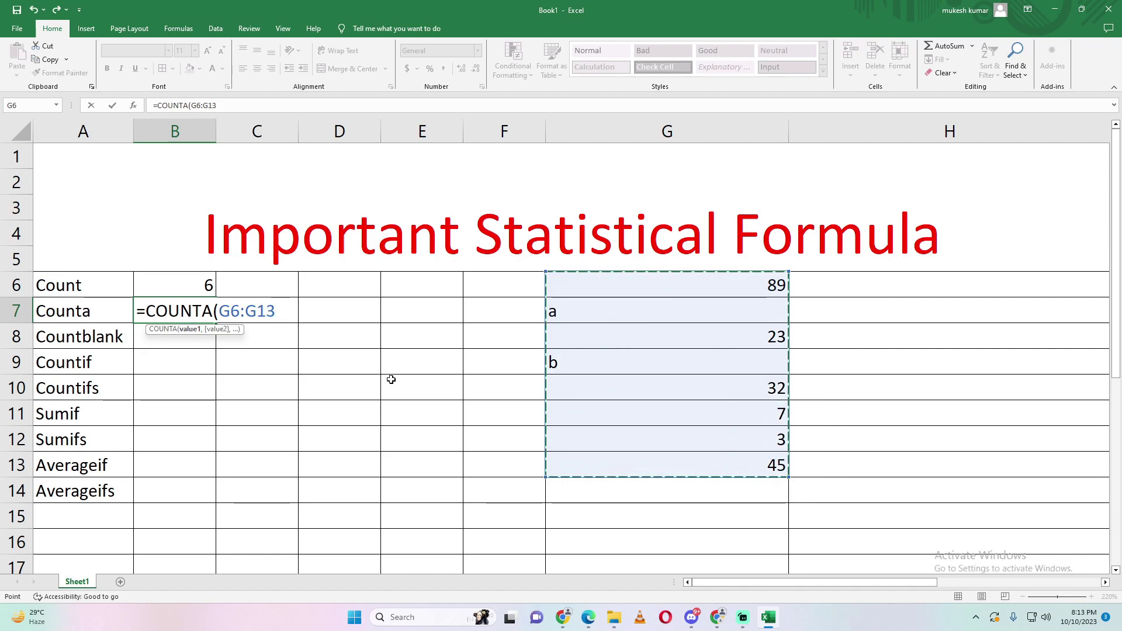
{"action": "key", "text": "Return"}
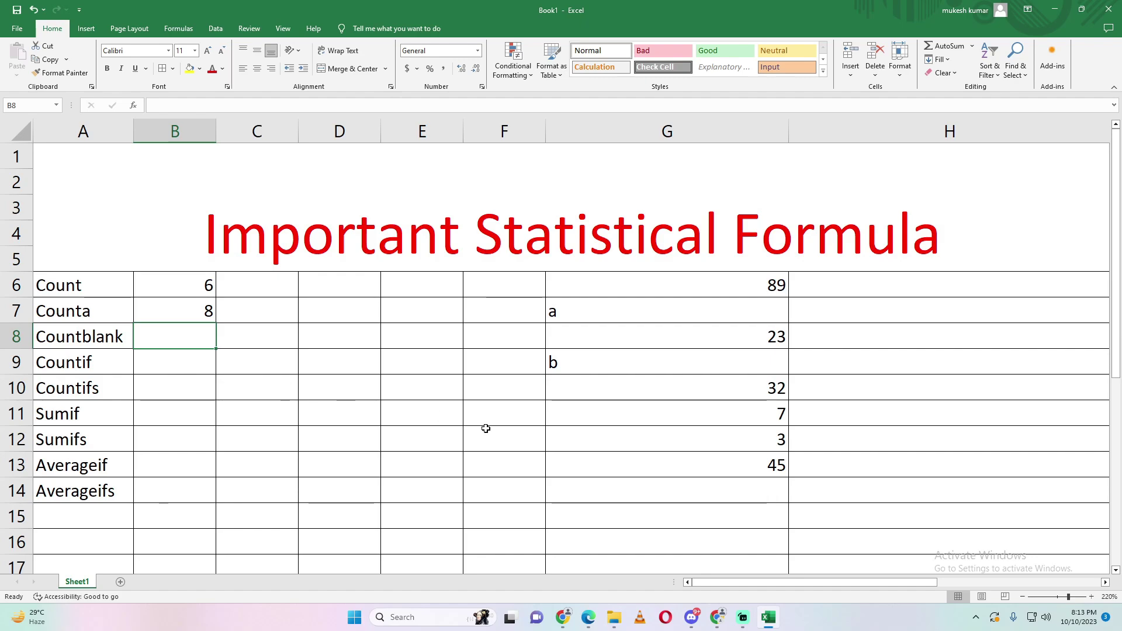
Step: Clear the contents of cells G11 and G13 to leave blanks in the data
{"action": "left_click", "coordinate": [757, 414]}
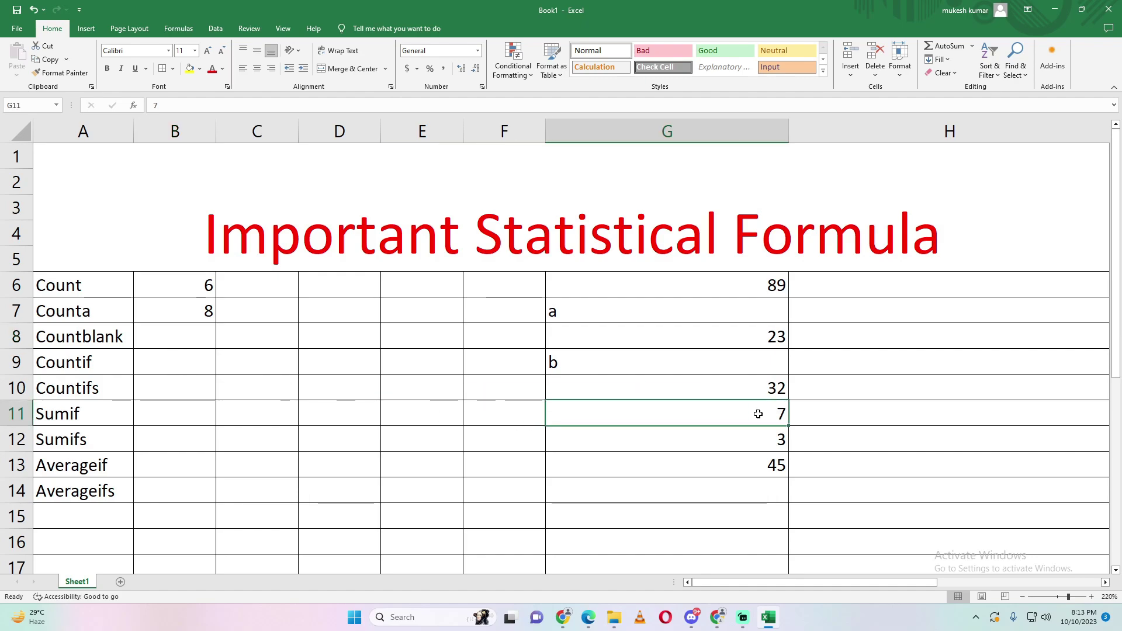
{"action": "key", "text": "Delete"}
{"action": "left_click", "coordinate": [757, 466]}
{"action": "key", "text": "Delete"}
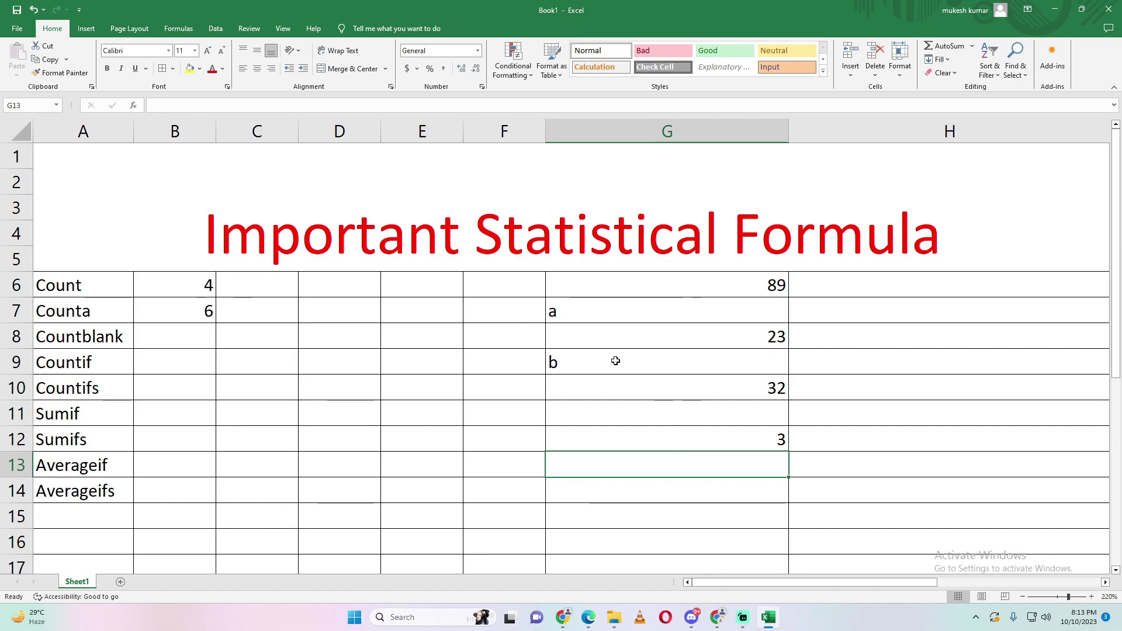
Step: Enter a COUNTBLANK formula in B8 over the range G6:G13
{"action": "left_click", "coordinate": [193, 330]}
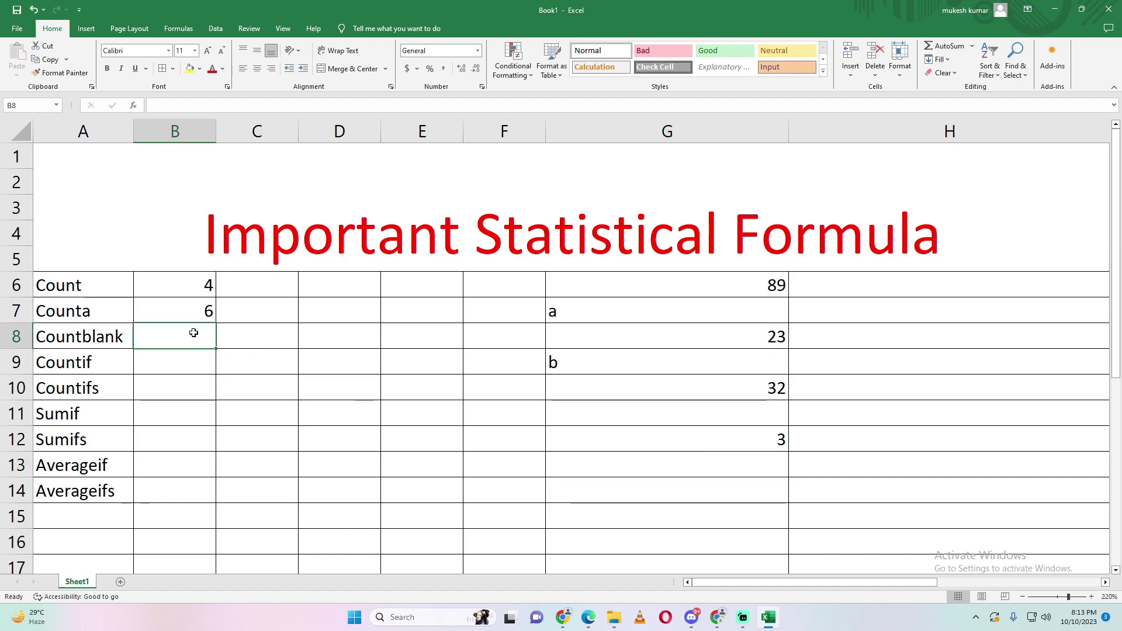
{"action": "type", "text": "=count"}
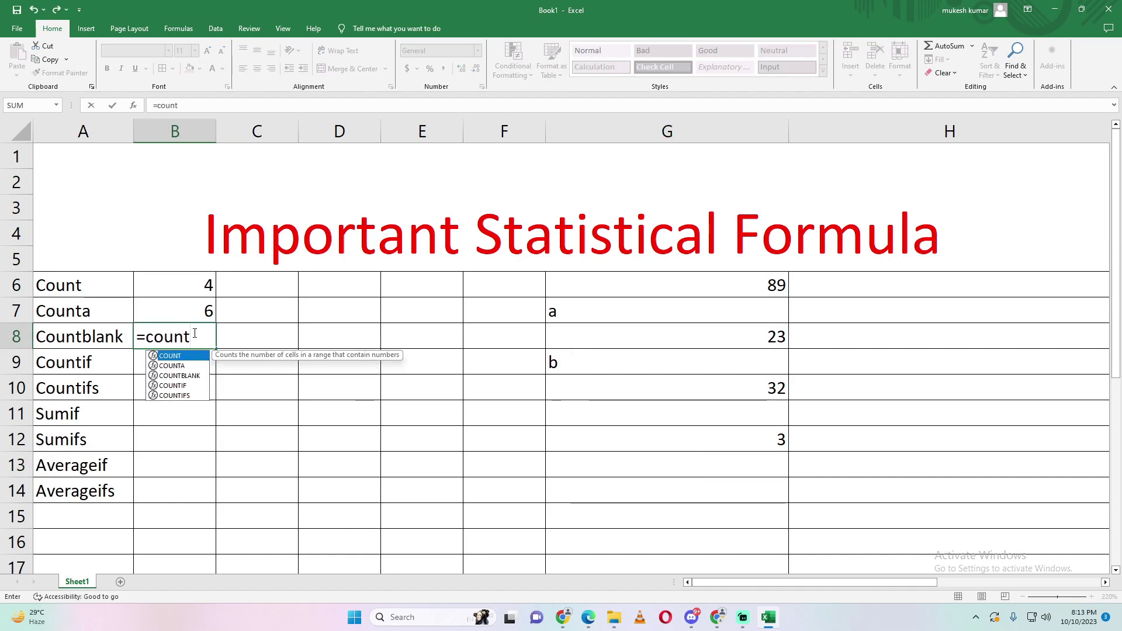
{"action": "key", "text": "Down"}
{"action": "key", "text": "Down"}
{"action": "key", "text": "Tab"}
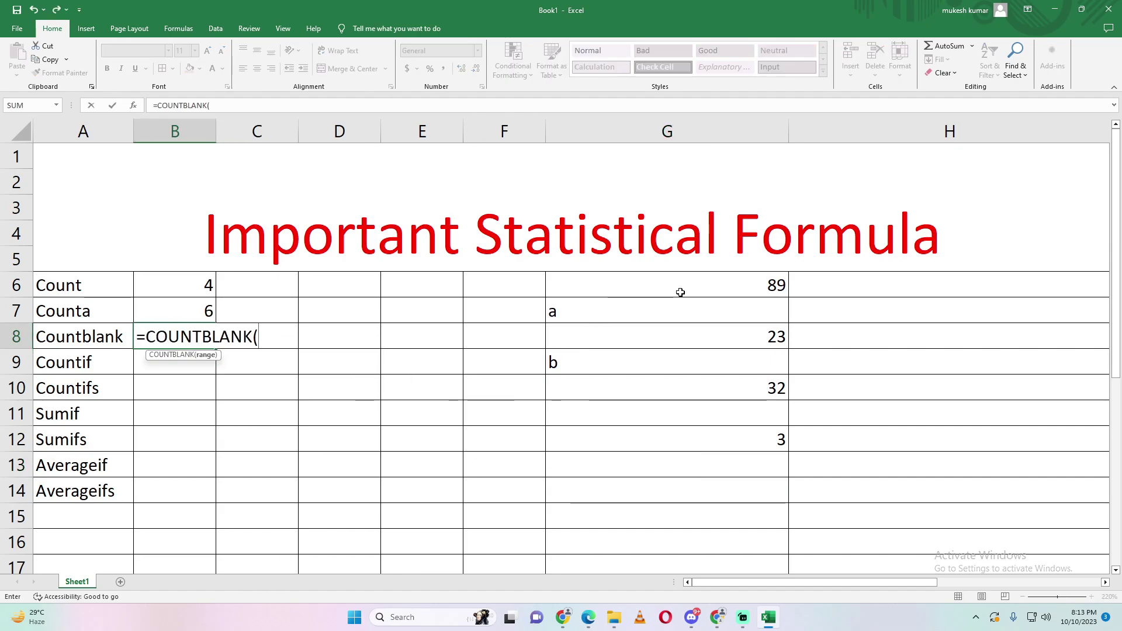
{"action": "left_click_drag", "start_coordinate": [695, 290], "coordinate": [681, 465]}
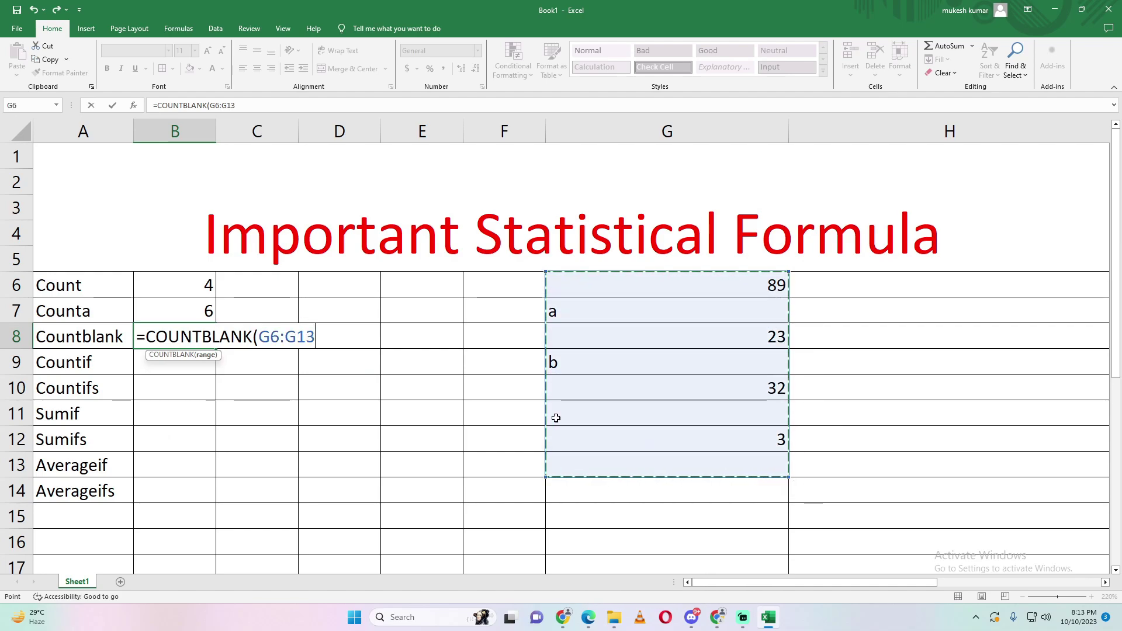
{"action": "key", "text": "Return"}
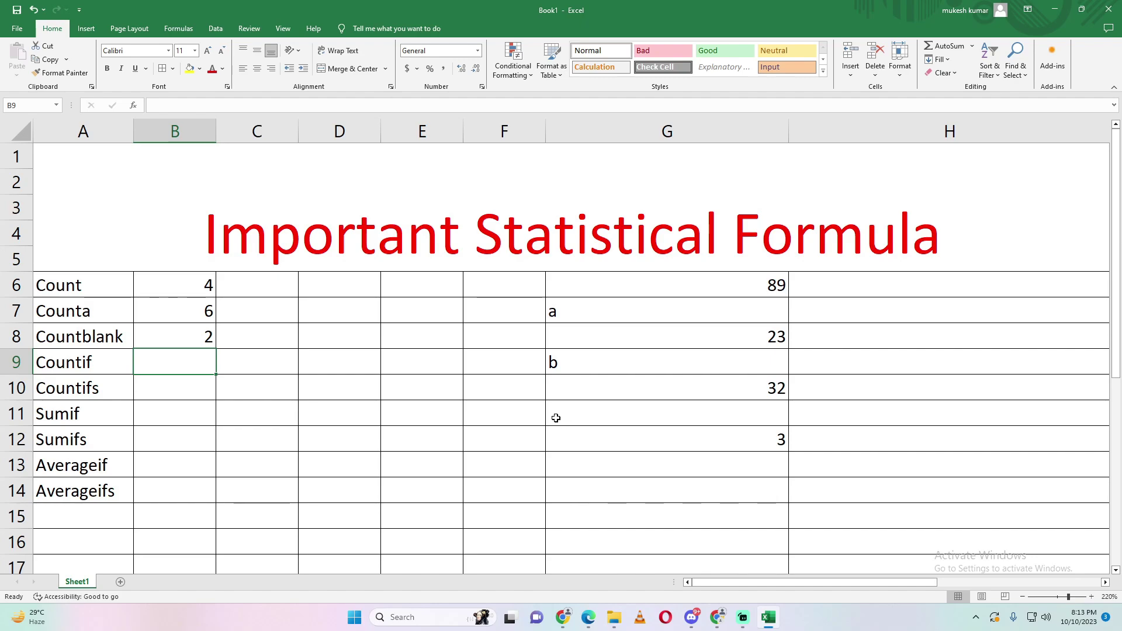
Step: Enter a COUNTIF formula in B9 over G6:G12 with the criterion "<80"
{"action": "type", "text": "="}
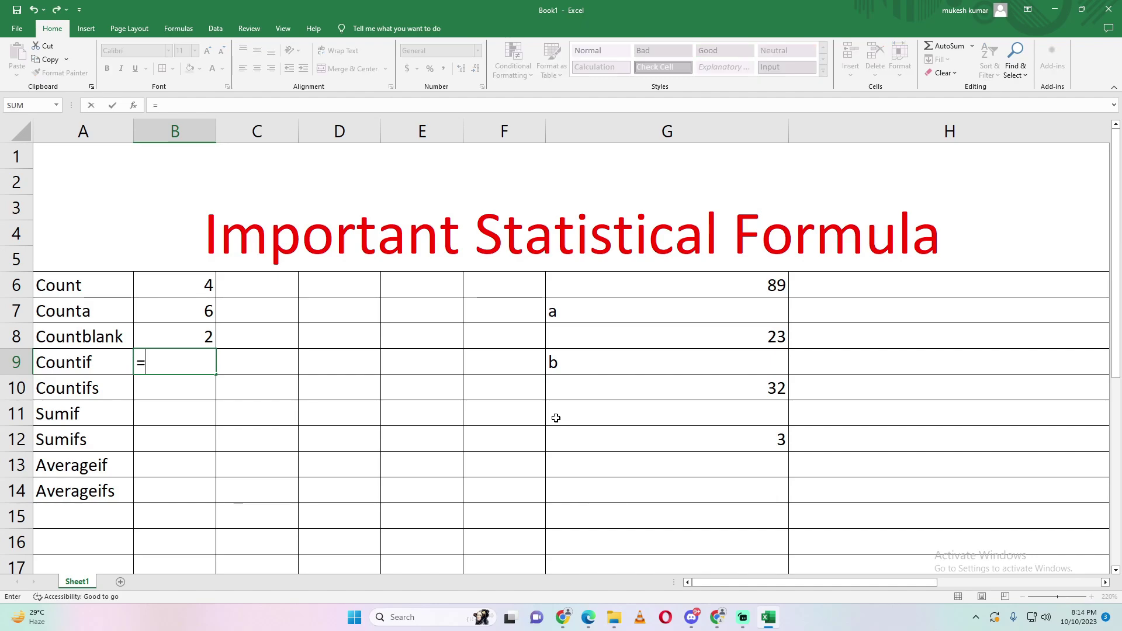
{"action": "type", "text": "countif"}
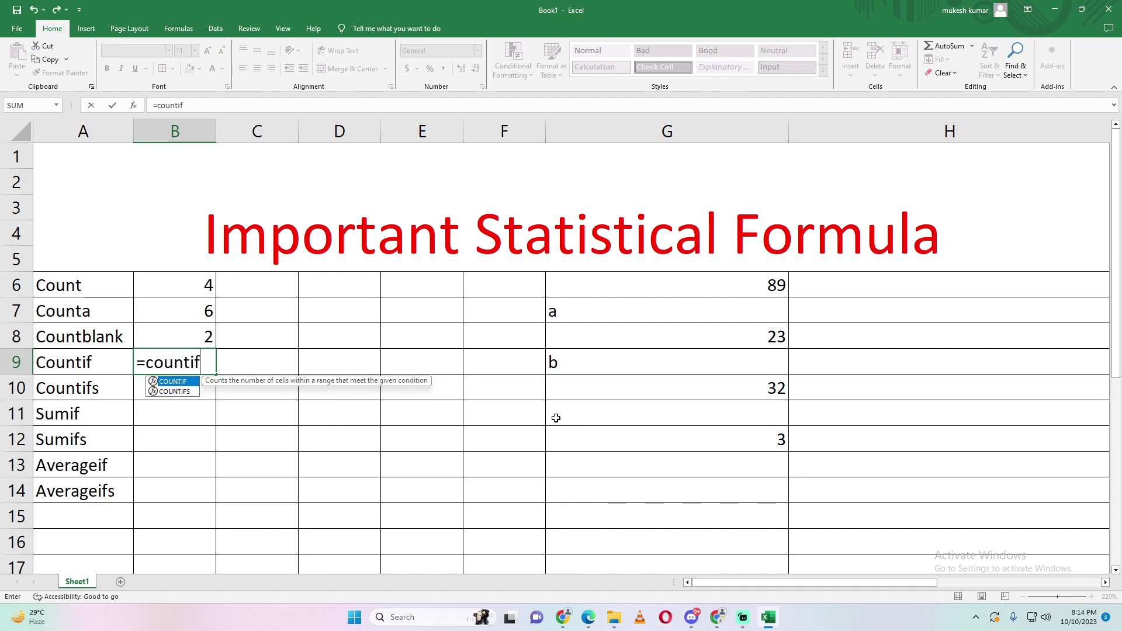
{"action": "key", "text": "Tab"}
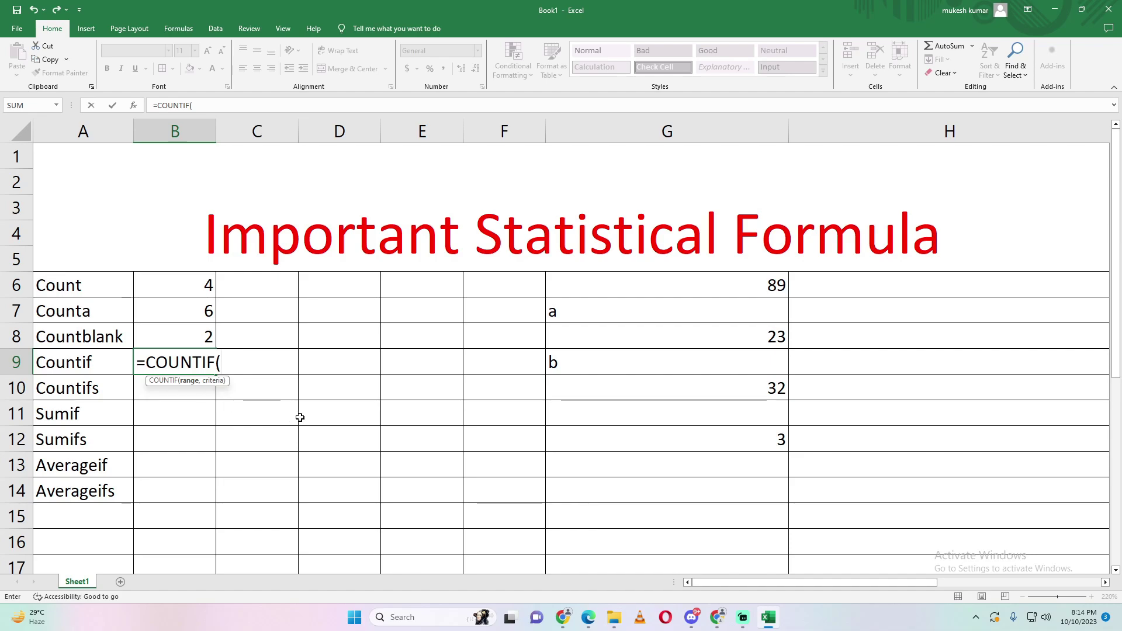
{"action": "left_click_drag", "start_coordinate": [738, 282], "coordinate": [731, 432]}
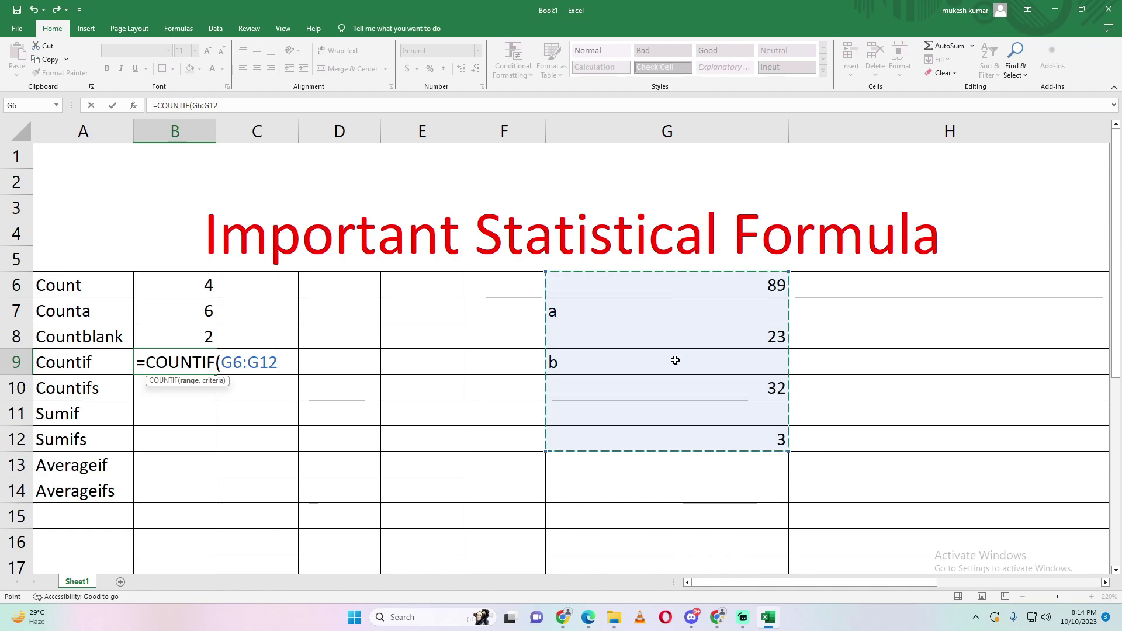
{"action": "type", "text": ","}
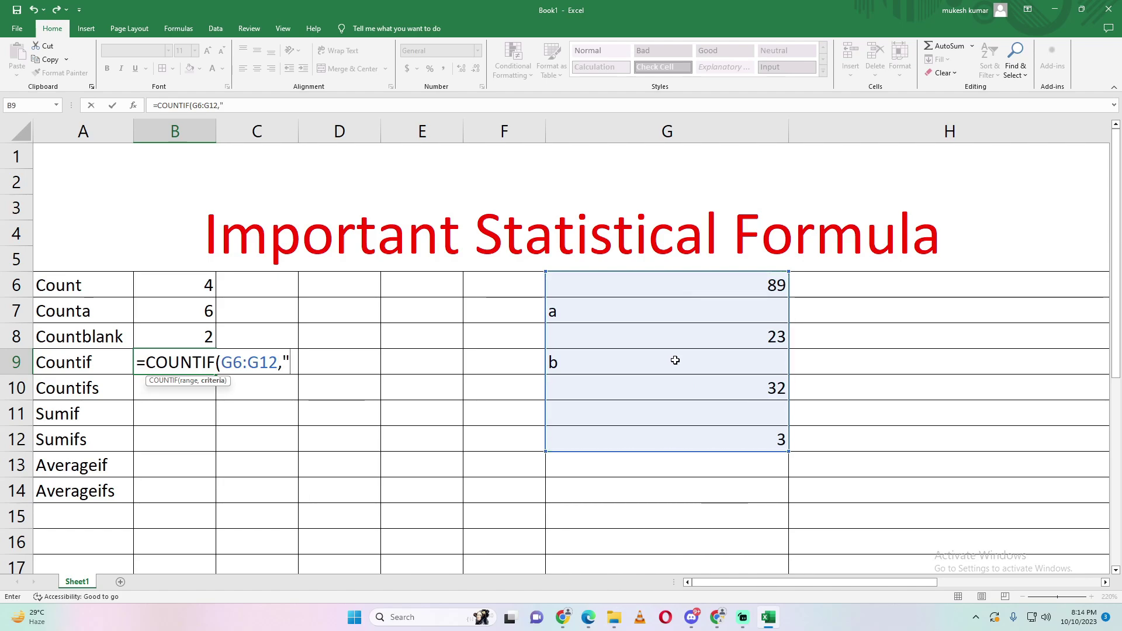
{"action": "type", "text": "\"<"}
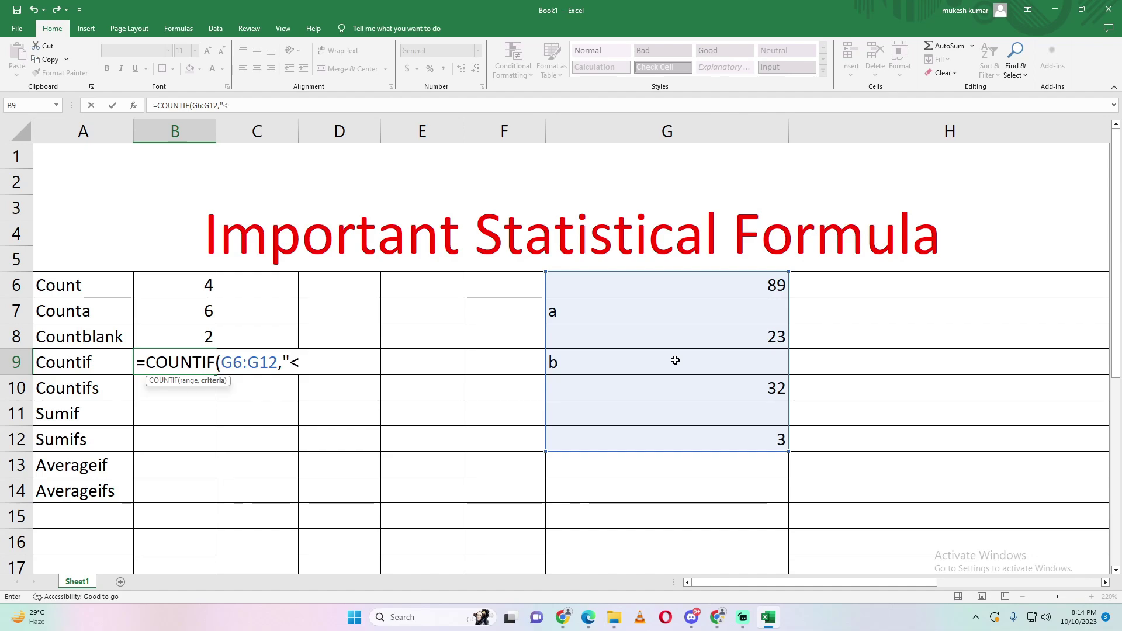
{"action": "type", "text": "80\""}
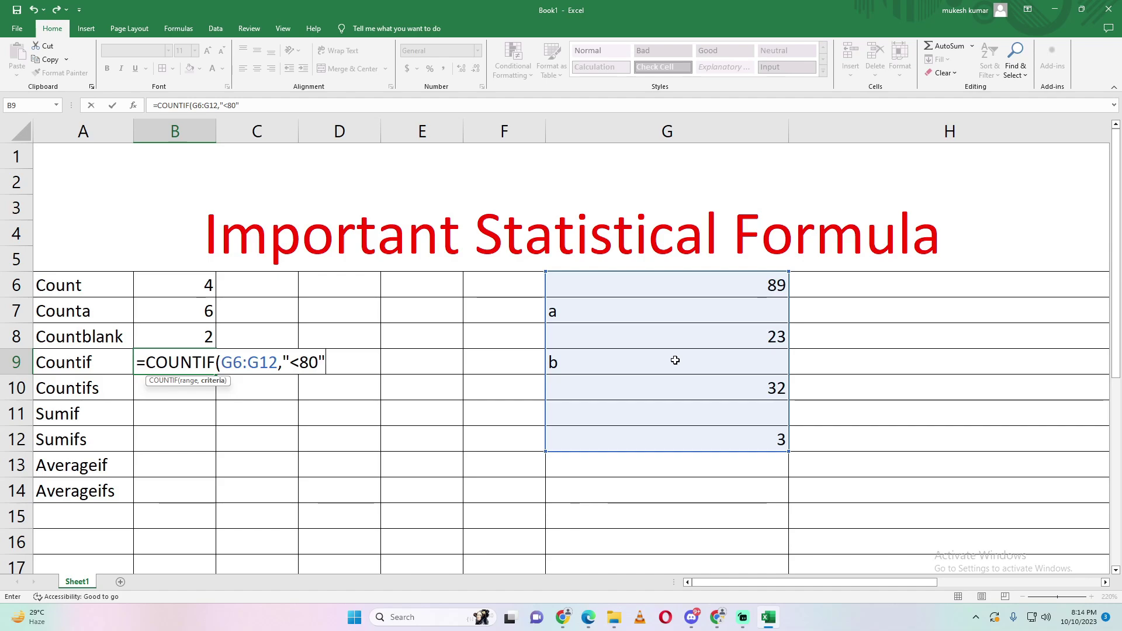
{"action": "key", "text": "Return"}
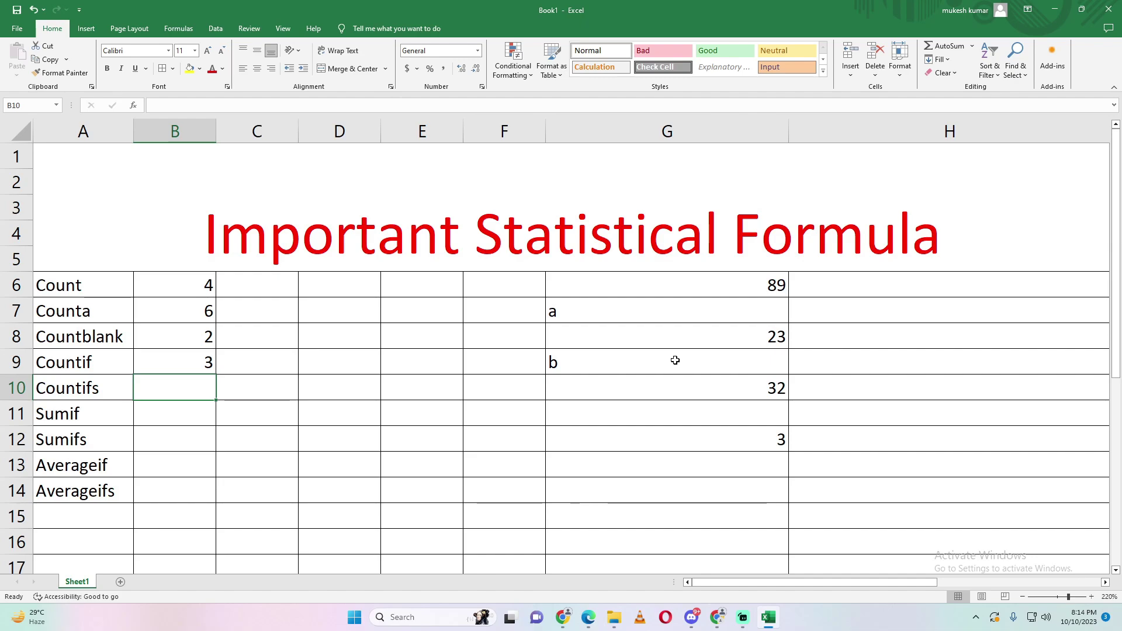
Step: Enter a COUNTIFS formula in B10 over G6:G12 with the criteria ">50" and "<80"
{"action": "type", "text": "=count"}
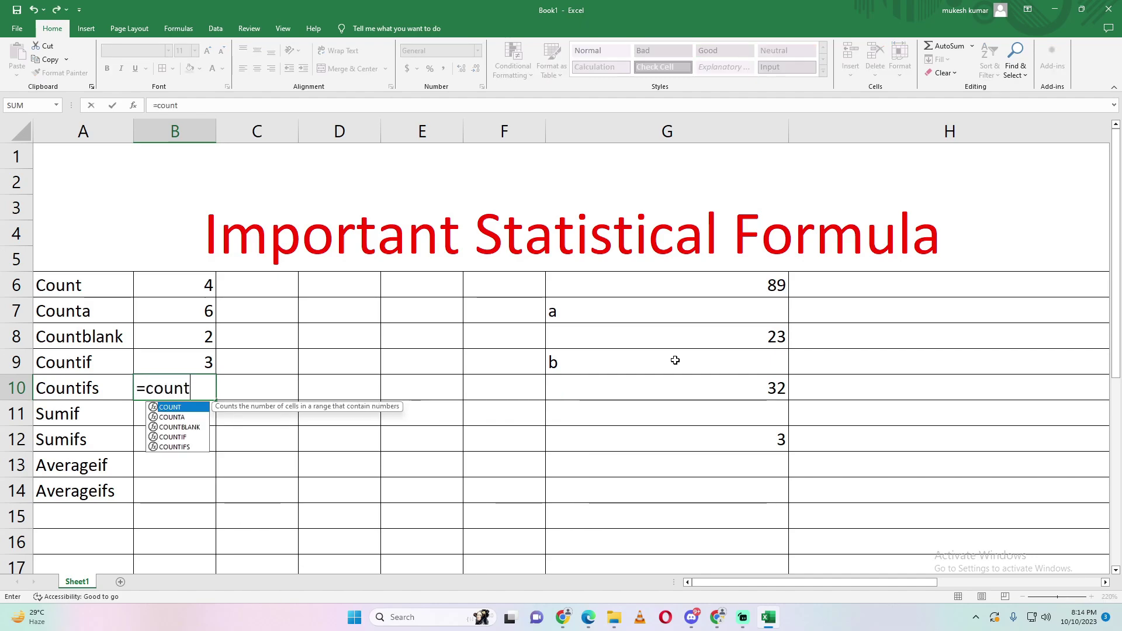
{"action": "type", "text": "ifs"}
{"action": "key", "text": "Tab"}
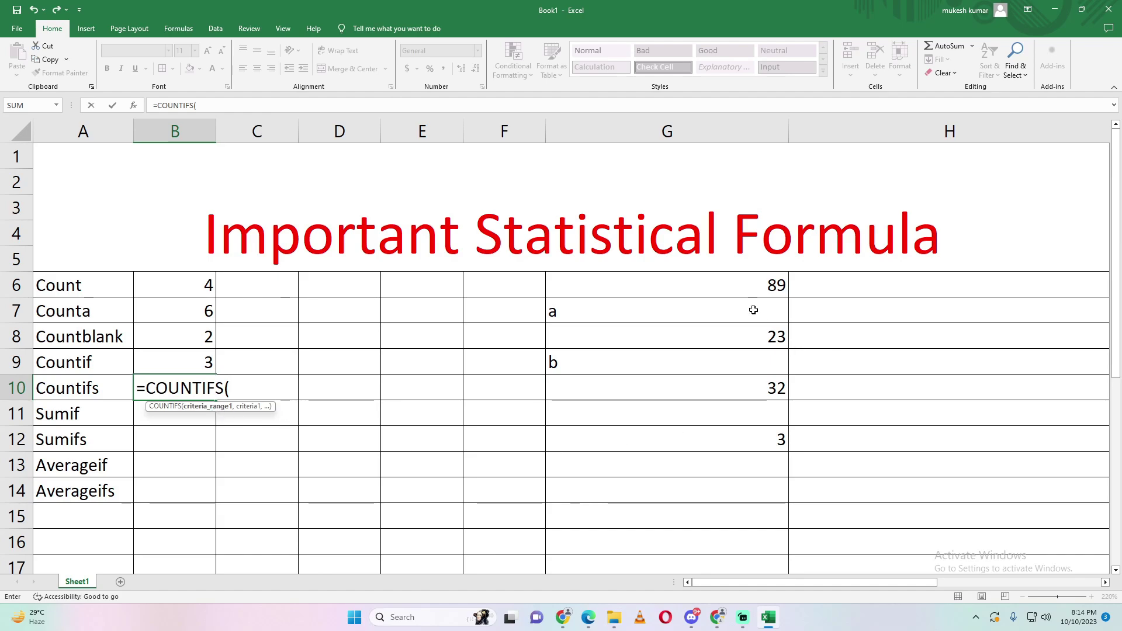
{"action": "left_click_drag", "start_coordinate": [729, 284], "coordinate": [606, 441]}
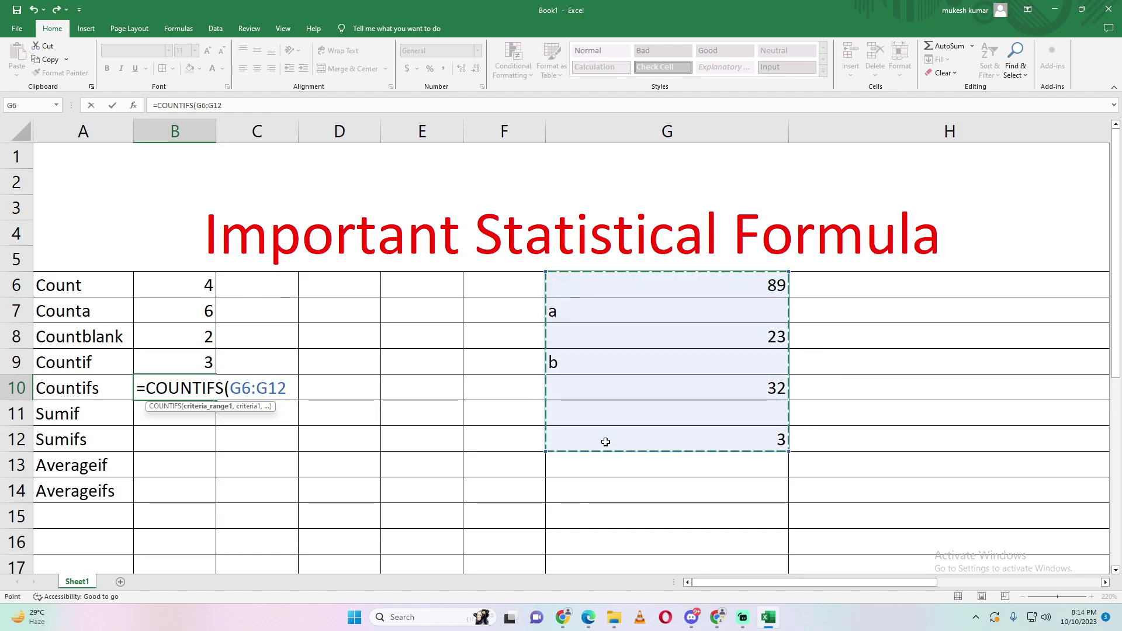
{"action": "type", "text": ",\""}
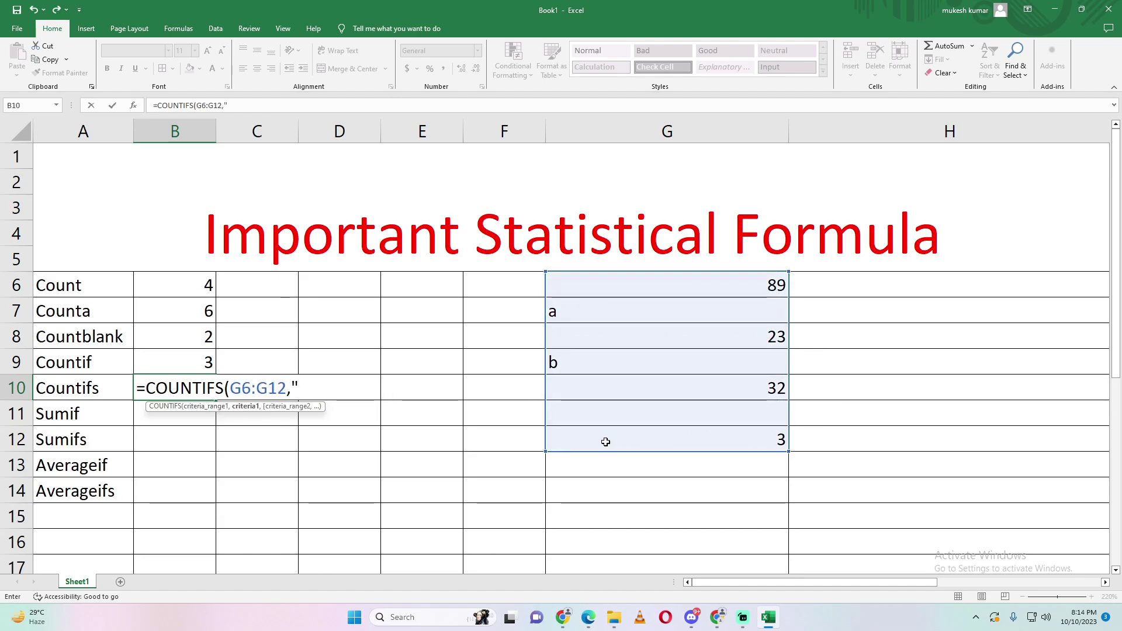
{"action": "type", "text": ">50"}
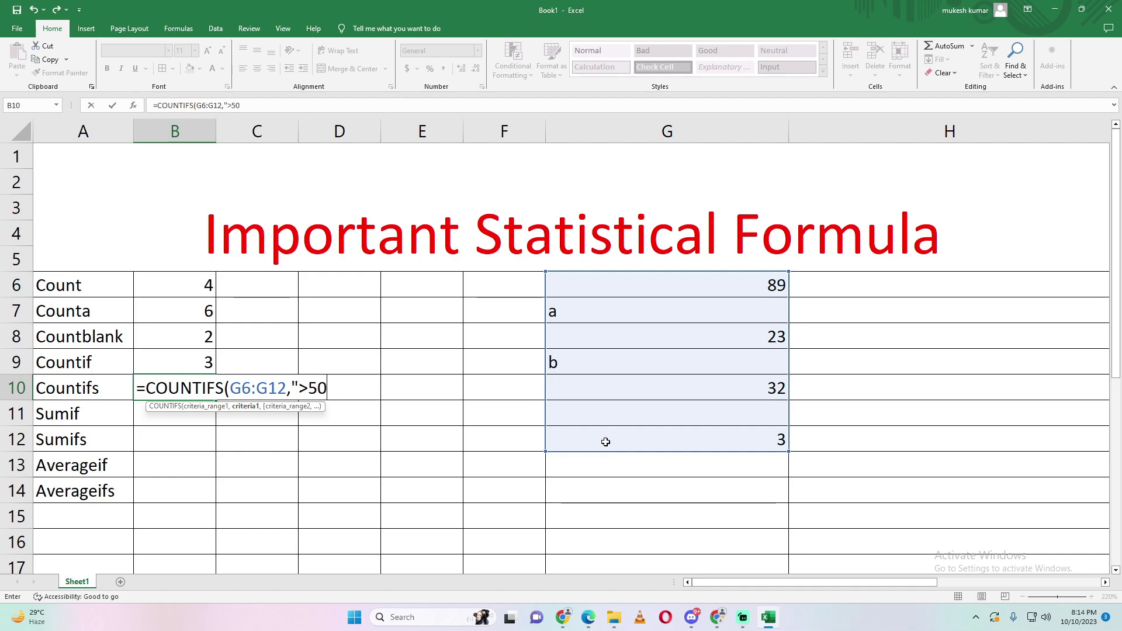
{"action": "type", "text": "\","}
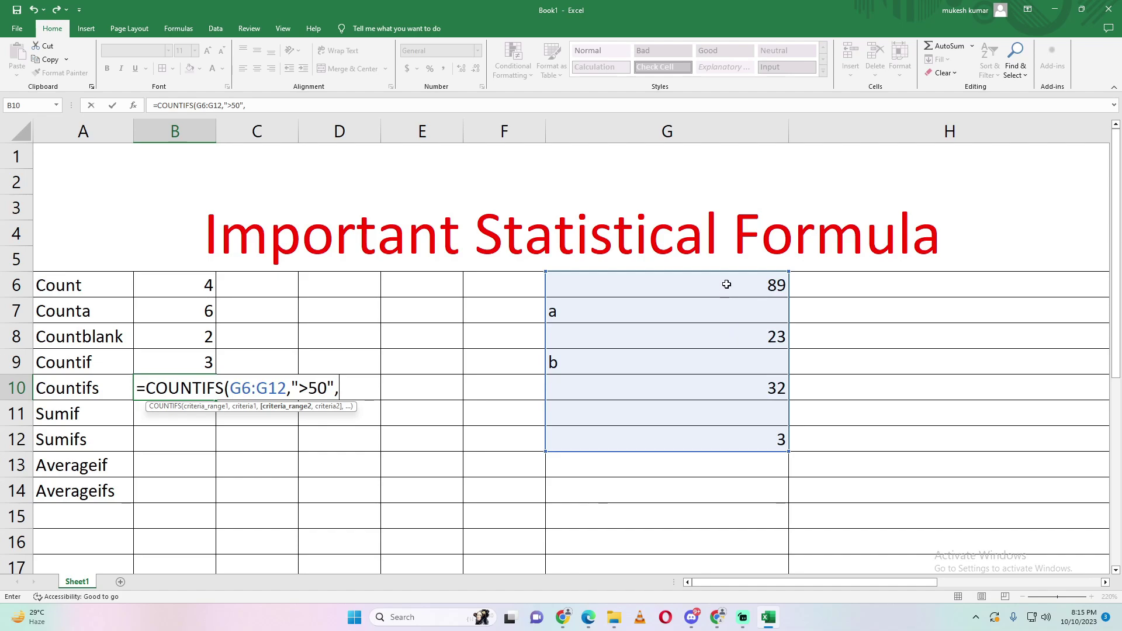
{"action": "left_click_drag", "start_coordinate": [726, 284], "coordinate": [717, 436]}
{"action": "type", "text": ","}
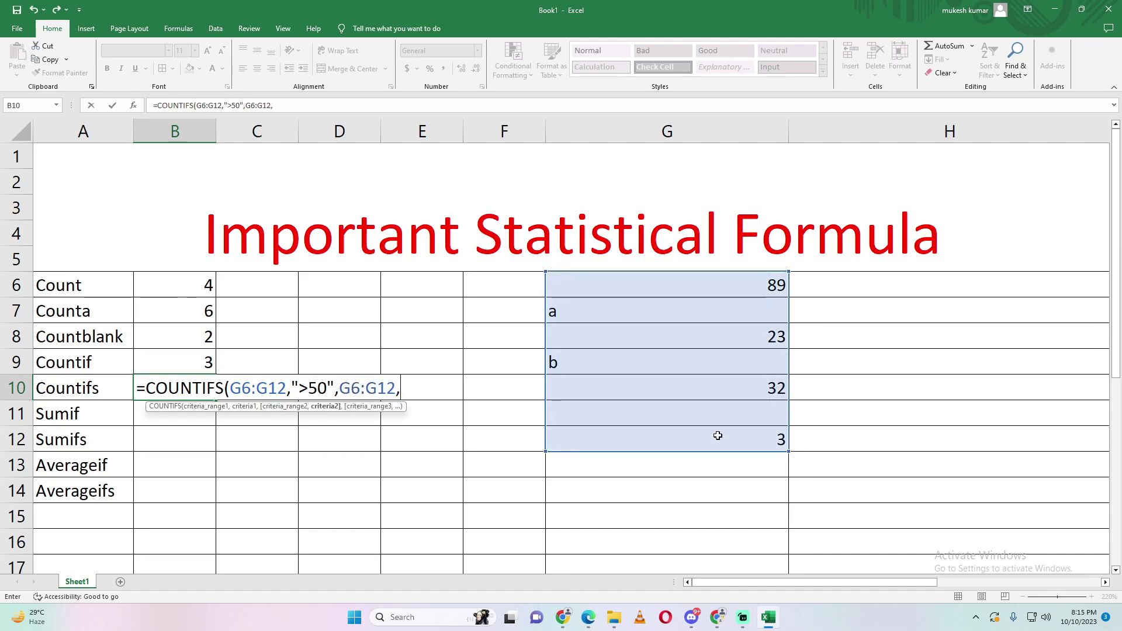
{"action": "type", "text": "\"<80\""}
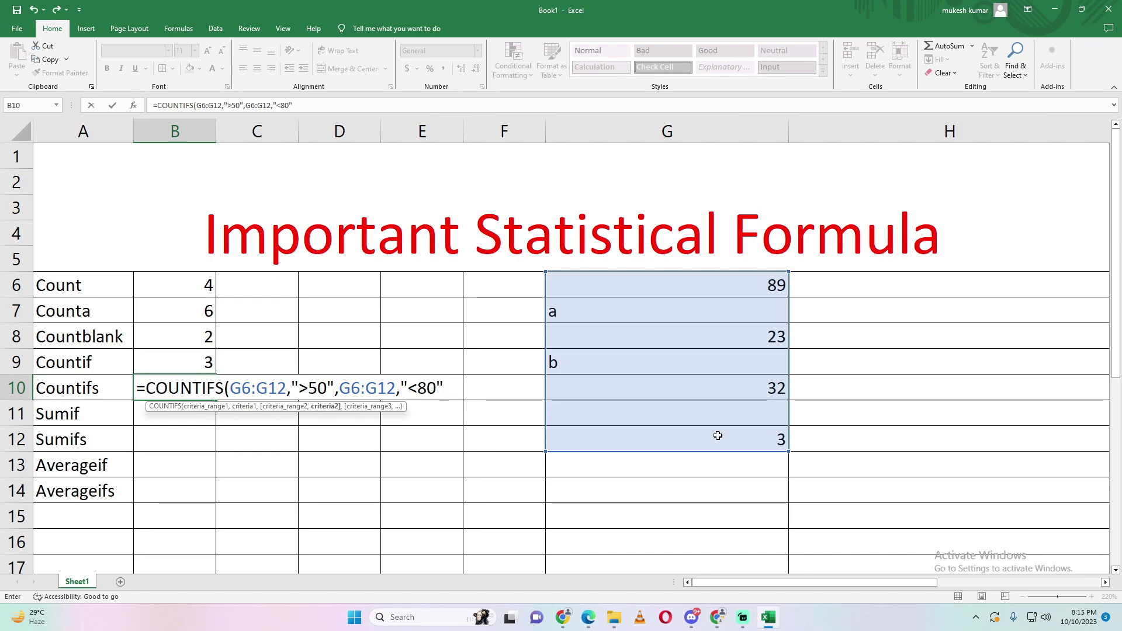
{"action": "key", "text": "Return"}
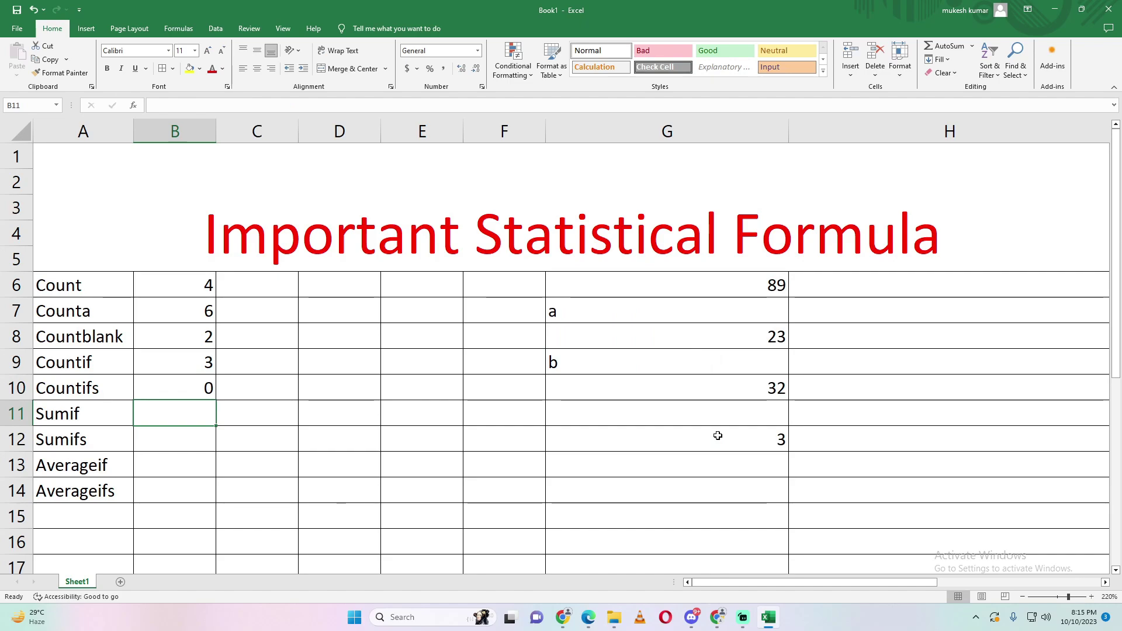
Step: Change the value in G8 to 55 and check the COUNTIFS result in B10
{"action": "left_click", "coordinate": [775, 339]}
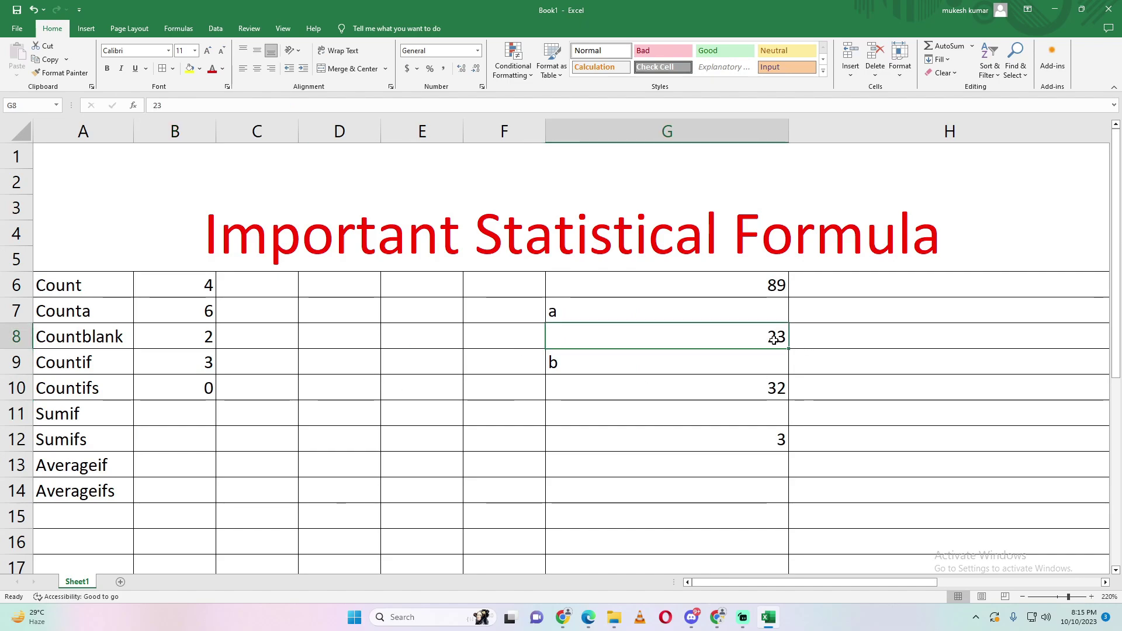
{"action": "type", "text": "55"}
{"action": "key", "text": "Return"}
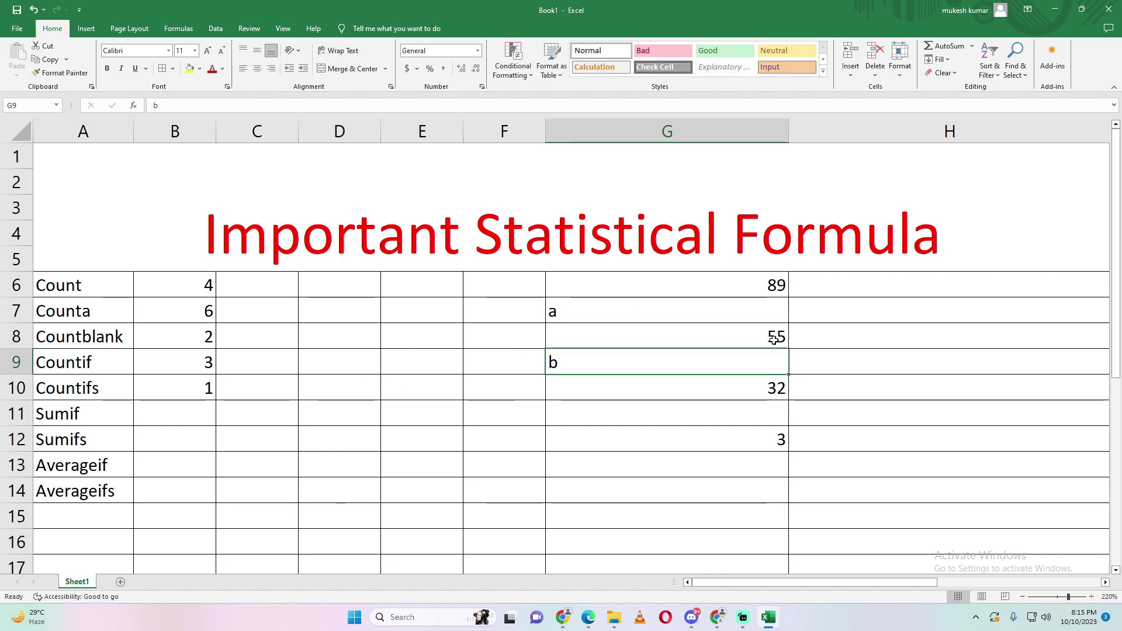
{"action": "left_click", "coordinate": [187, 383]}
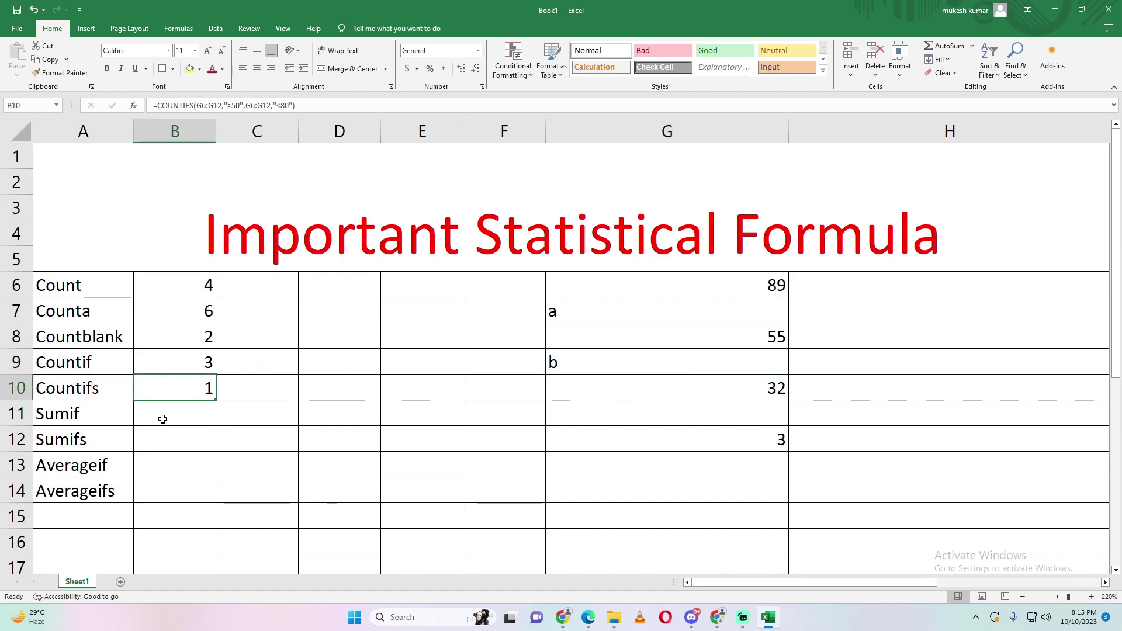
Step: Enter a SUMIF formula in B11 over G6:G12 with the criterion ">50"
{"action": "left_click", "coordinate": [184, 419]}
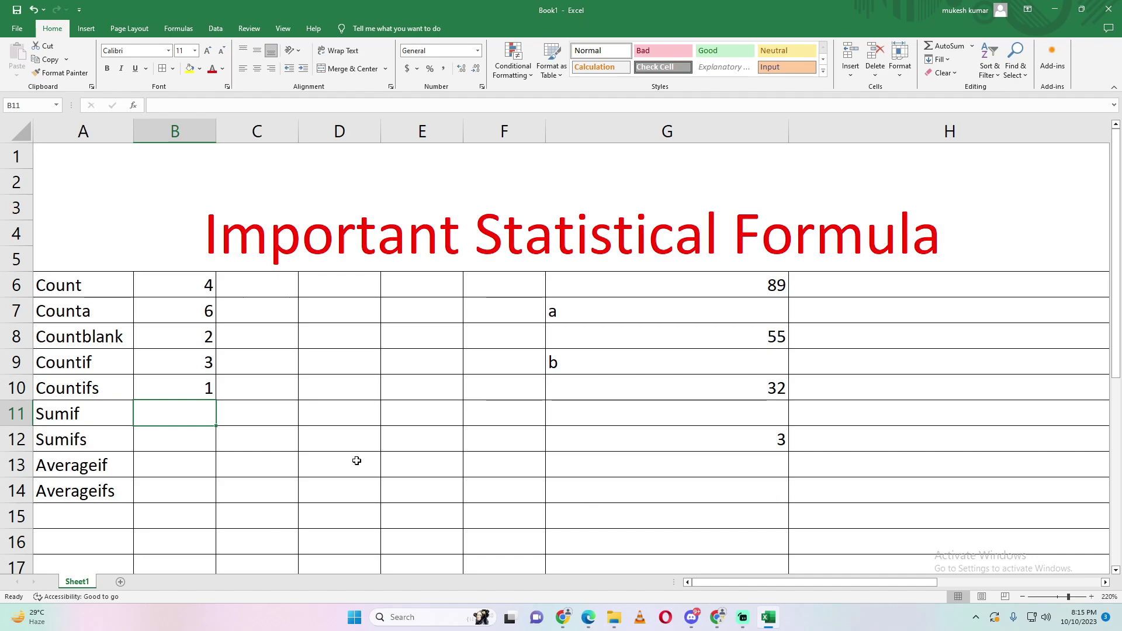
{"action": "type", "text": "=su"}
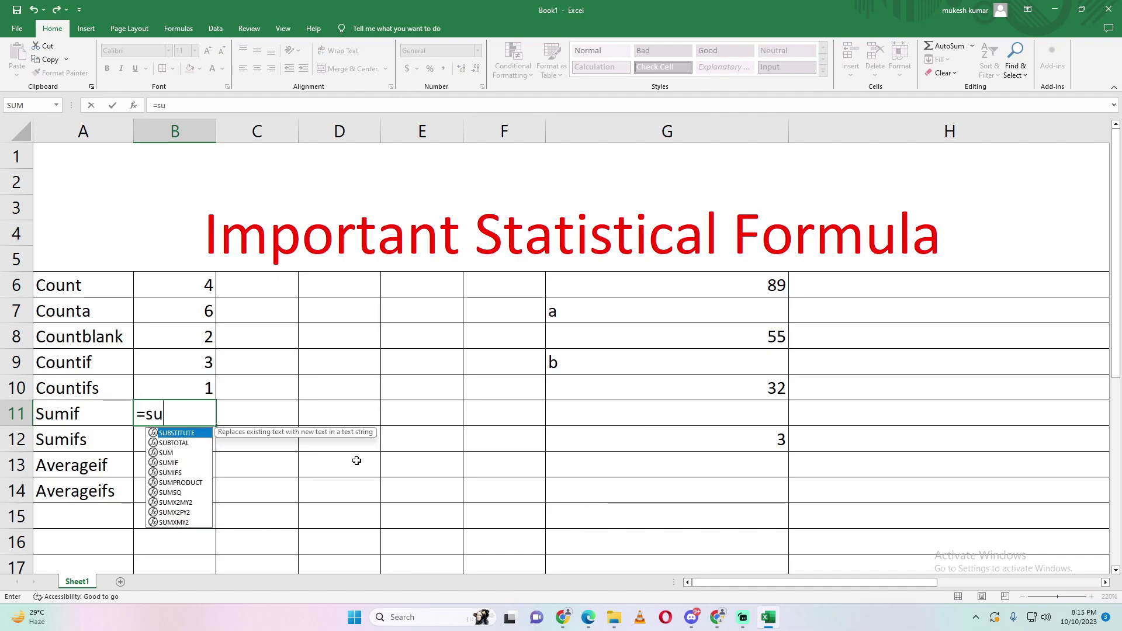
{"action": "type", "text": "mif"}
{"action": "key", "text": "Tab"}
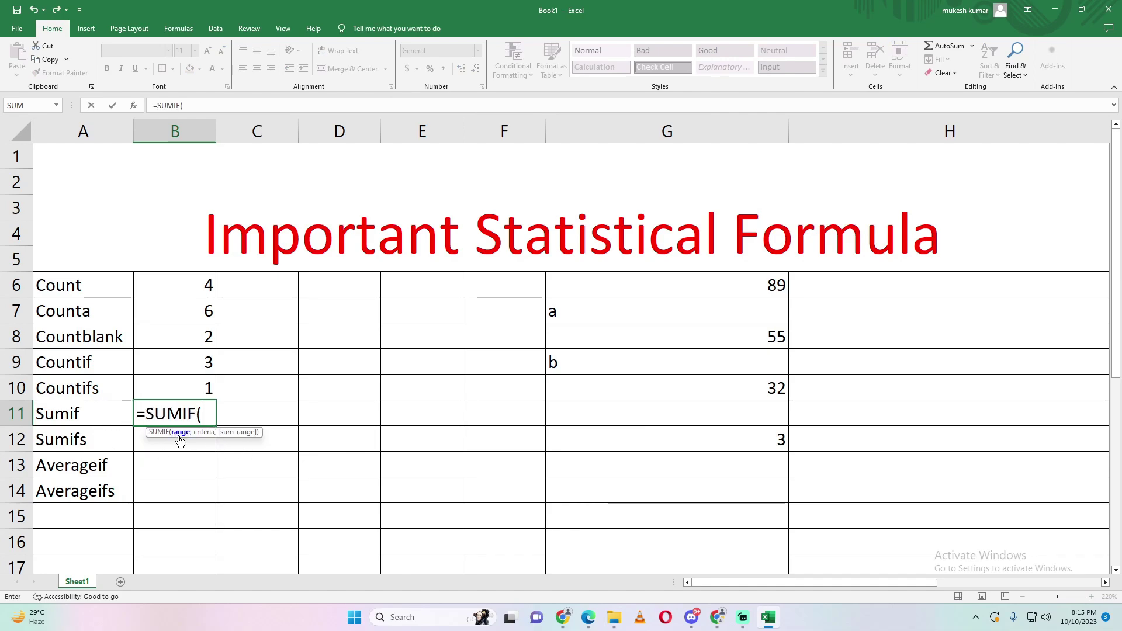
{"action": "left_click_drag", "start_coordinate": [722, 284], "coordinate": [715, 439]}
{"action": "type", "text": ","}
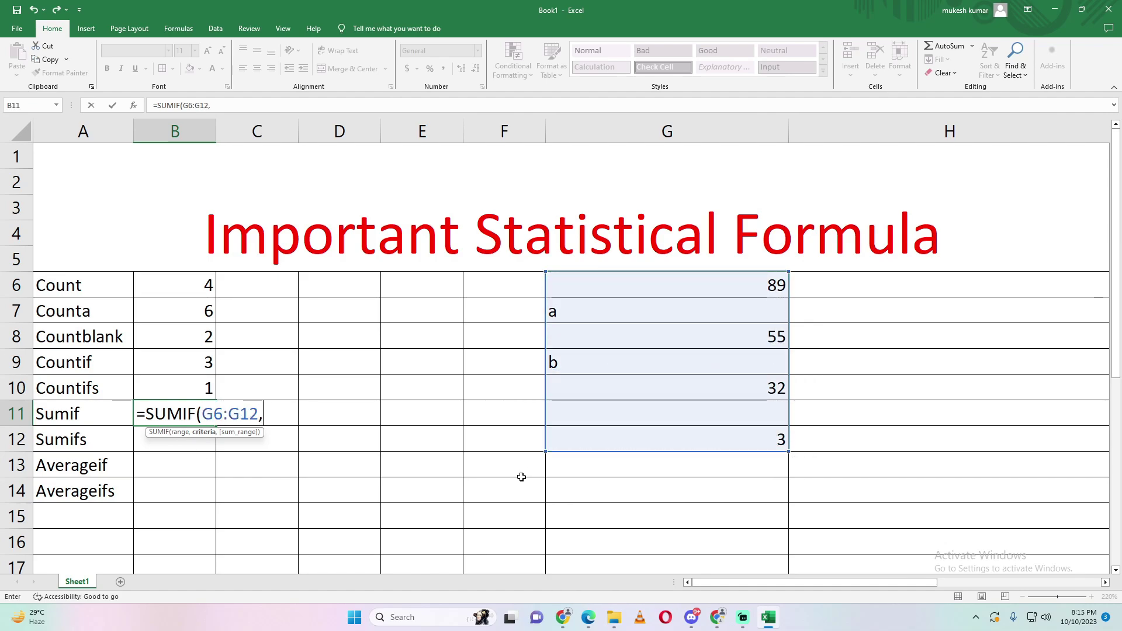
{"action": "type", "text": "\">"}
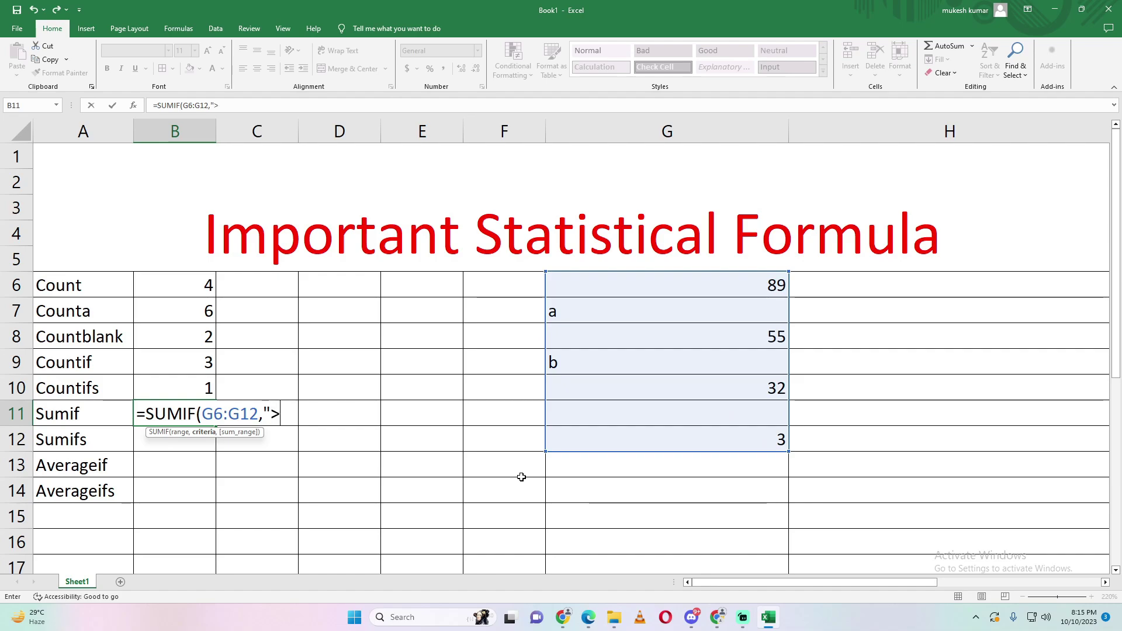
{"action": "type", "text": "50\""}
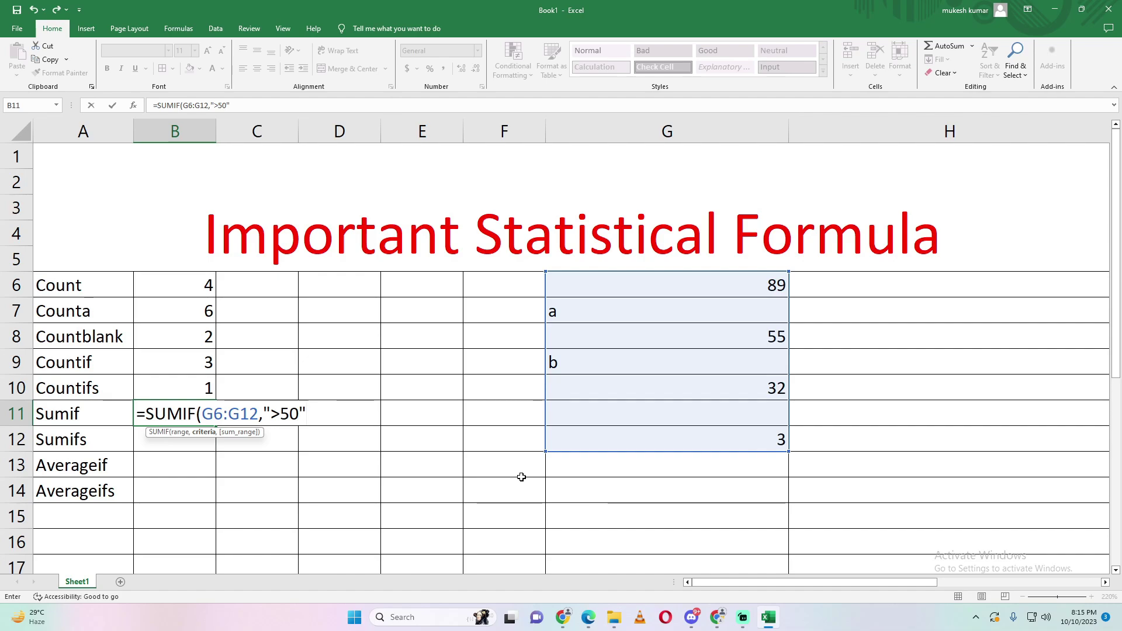
{"action": "key", "text": "Return"}
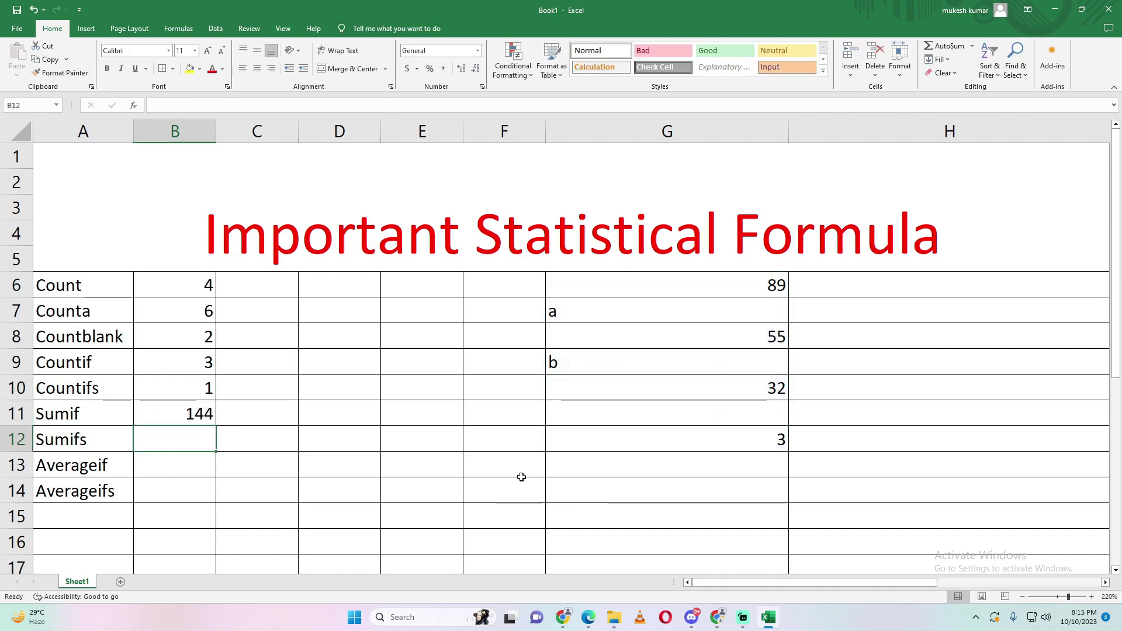
Step: Enter the formula =G6+G8 in D11 and compare it with the SUMIF result in B11
{"action": "key", "text": "Right"}
{"action": "key", "text": "Up"}
{"action": "key", "text": "Right"}
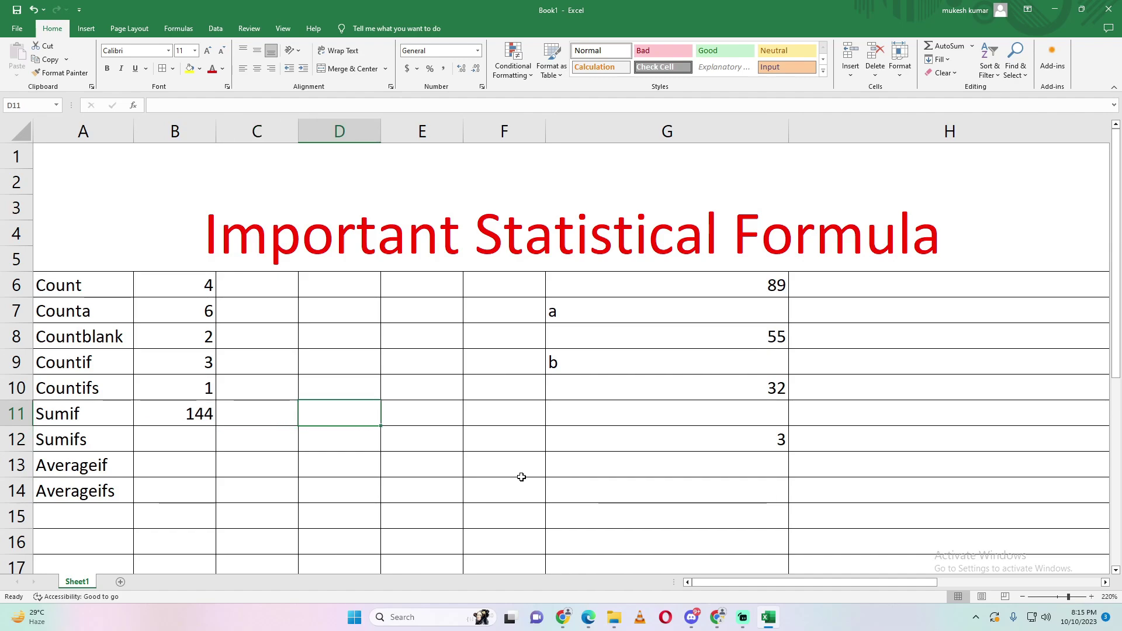
{"action": "type", "text": "="}
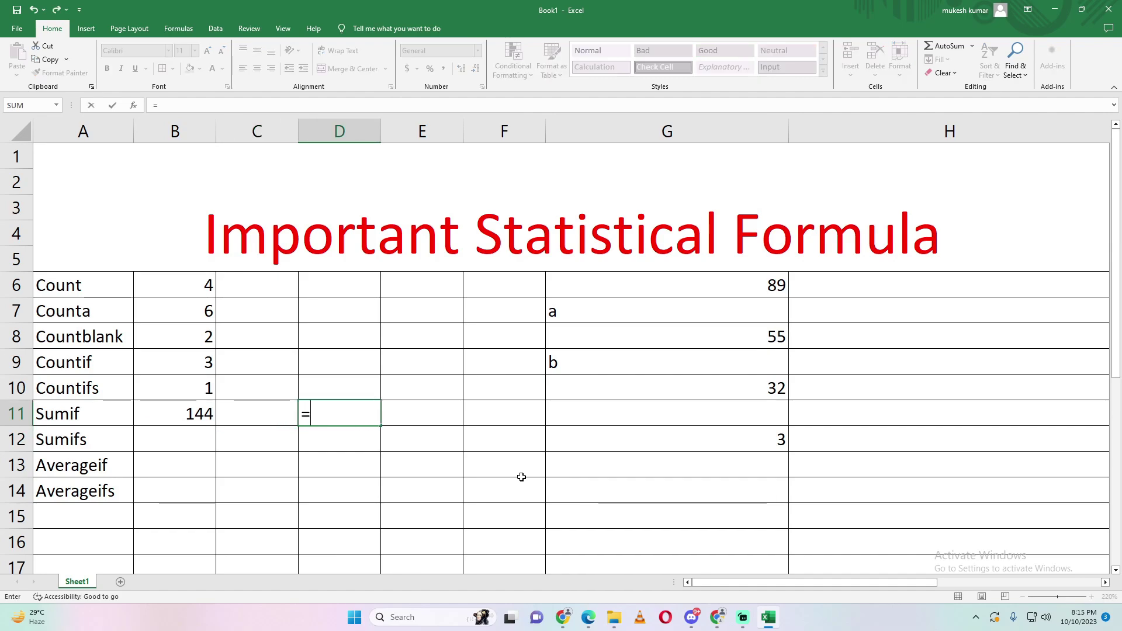
{"action": "left_click", "coordinate": [739, 277]}
{"action": "type", "text": ","}
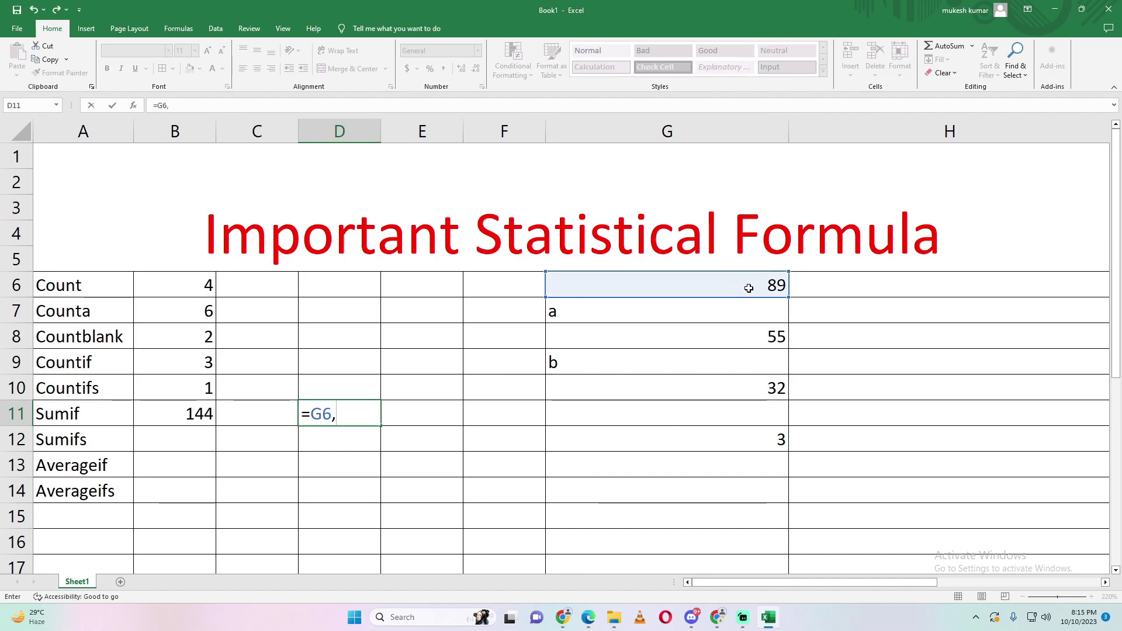
{"action": "key", "text": "BackSpace"}
{"action": "type", "text": "+"}
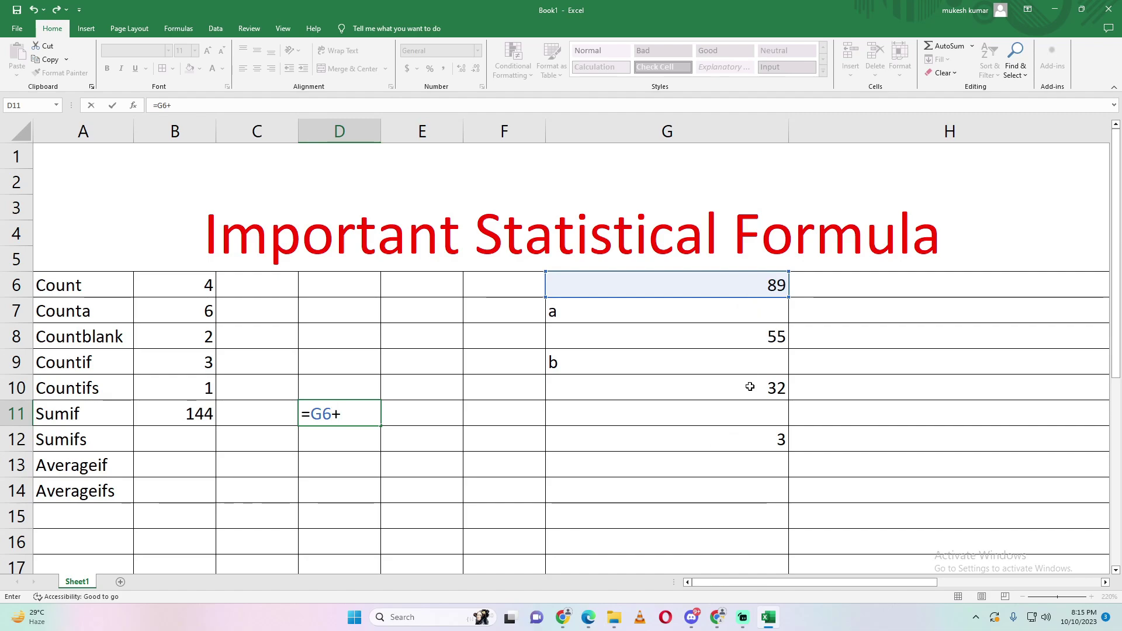
{"action": "left_click", "coordinate": [763, 337]}
{"action": "key", "text": "Return"}
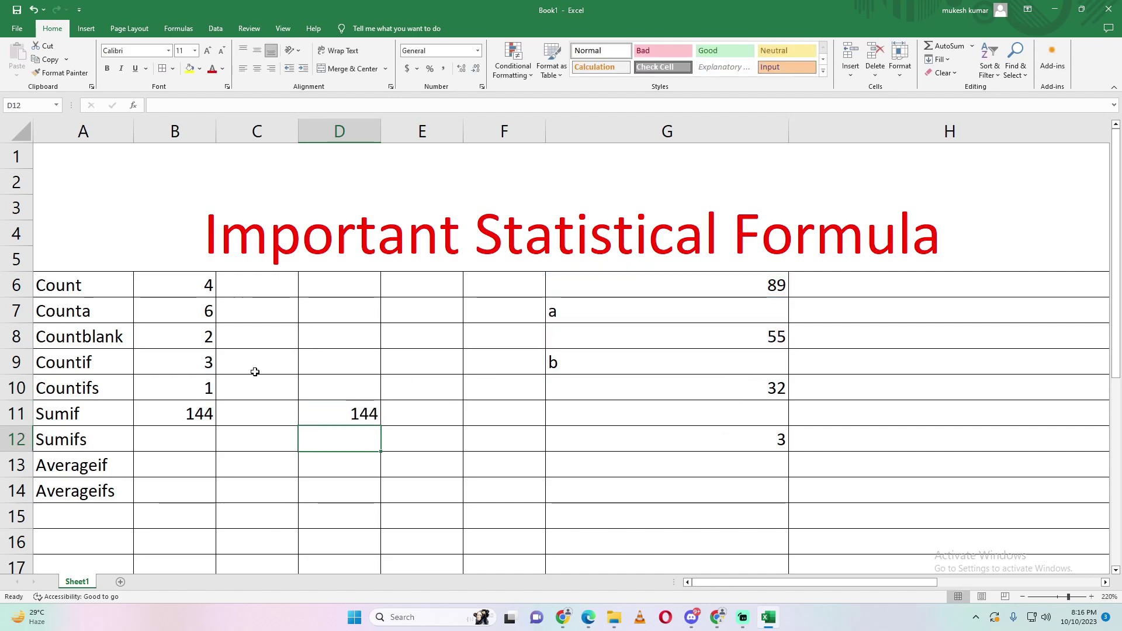
{"action": "left_click", "coordinate": [186, 420]}
{"action": "left_click", "coordinate": [357, 416]}
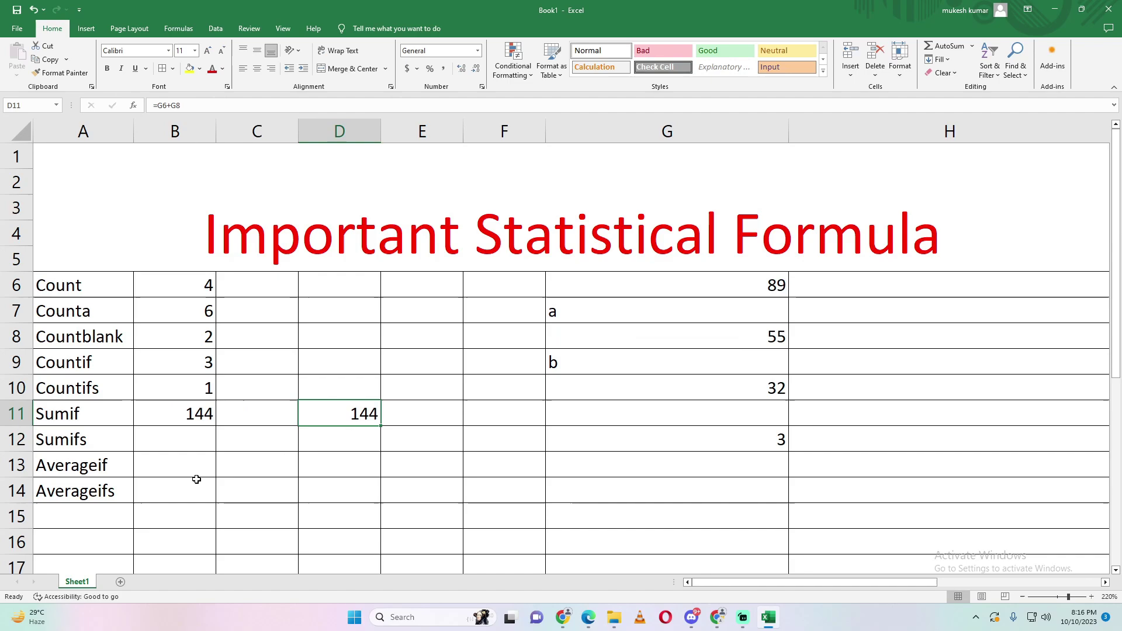
Step: Enter a SUMIFS formula in B12 that sums G6:G12 with the criteria ">50" and "<80" on the same range
{"action": "left_click", "coordinate": [177, 439]}
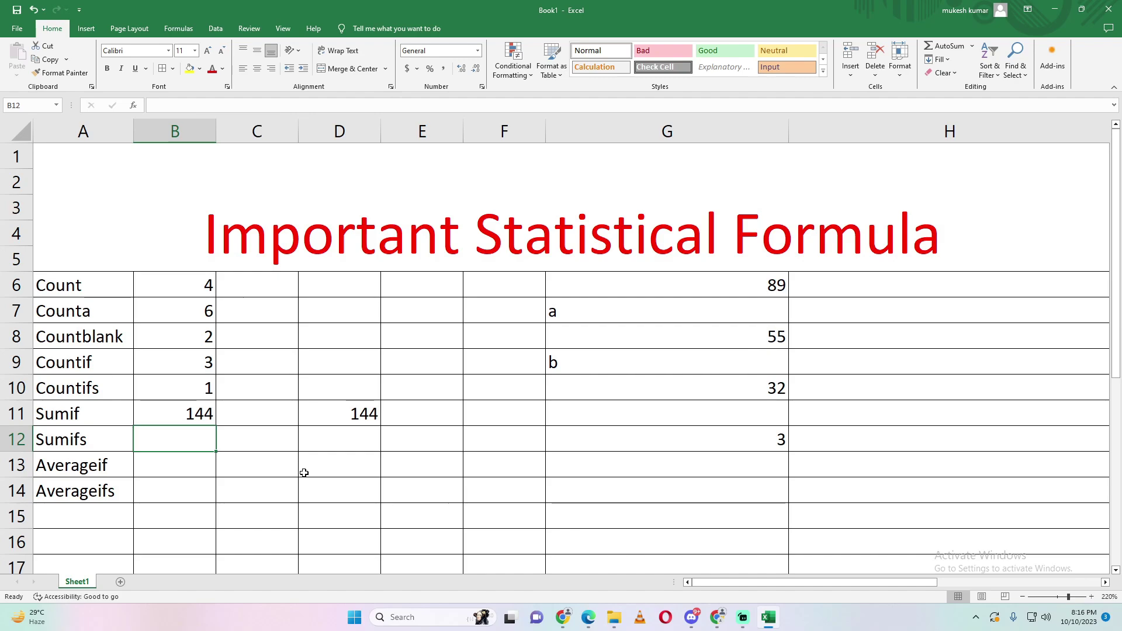
{"action": "type", "text": "=sumifs"}
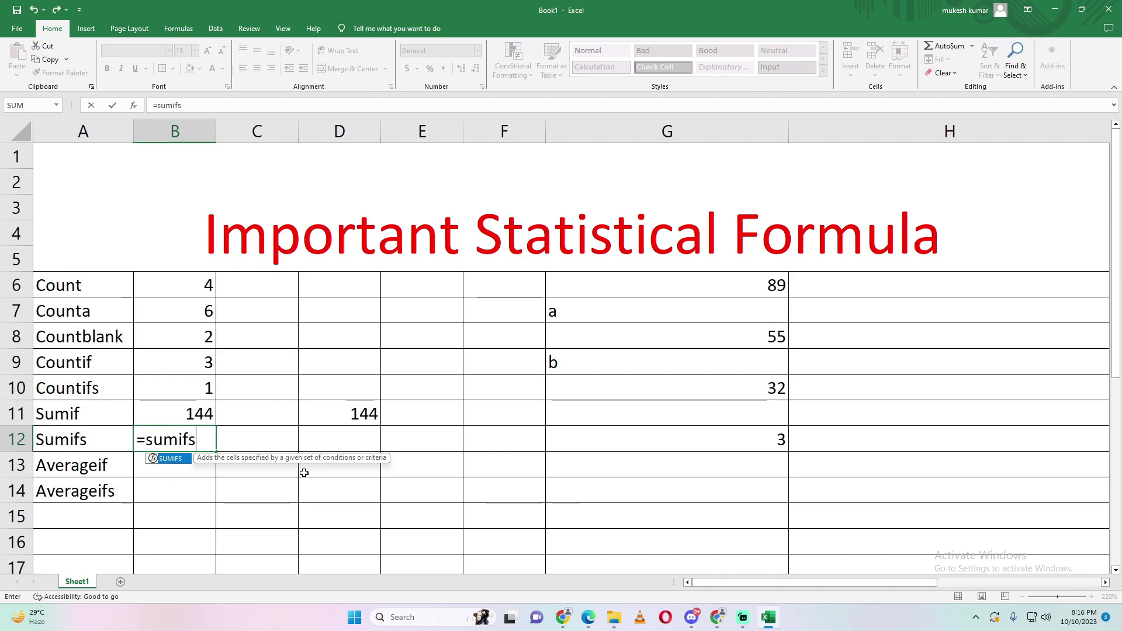
{"action": "key", "text": "Tab"}
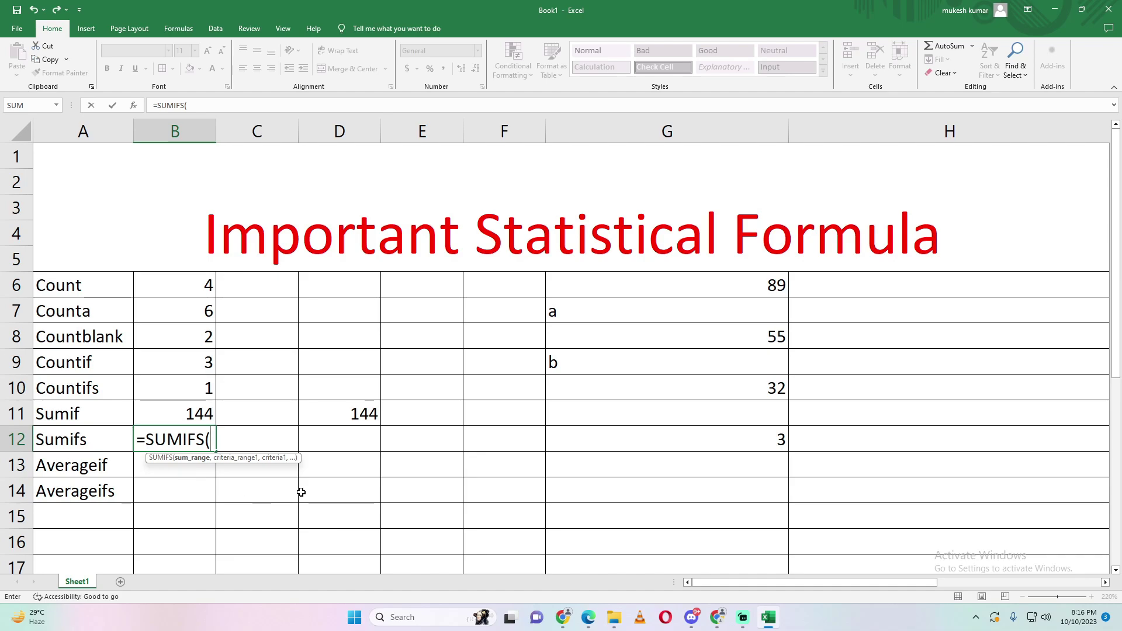
{"action": "left_click_drag", "start_coordinate": [747, 287], "coordinate": [733, 430]}
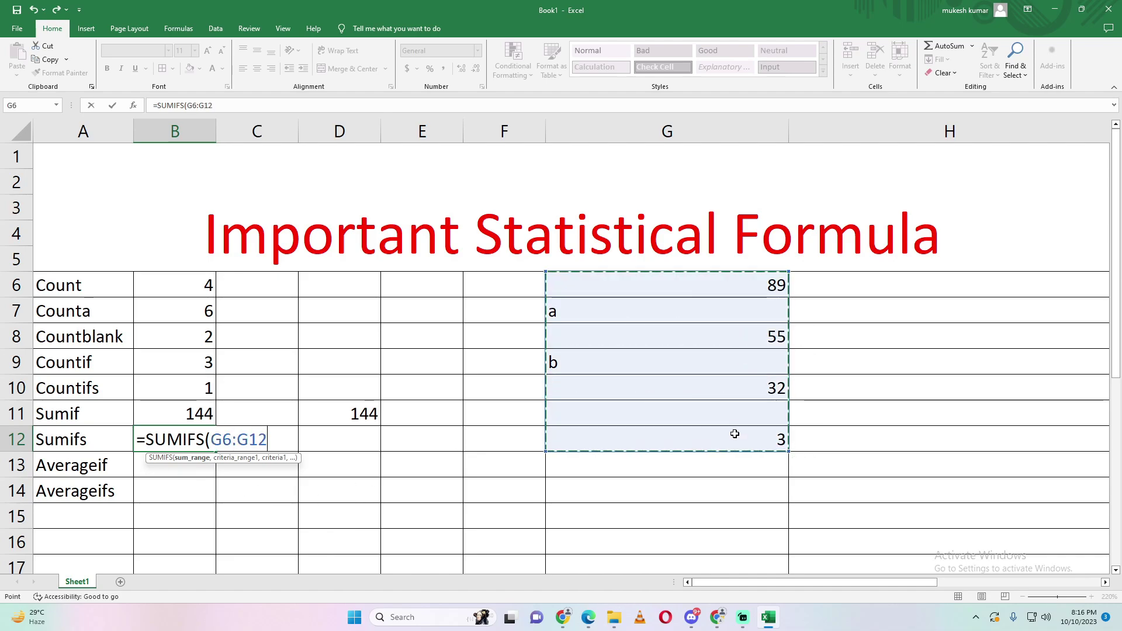
{"action": "type", "text": ","}
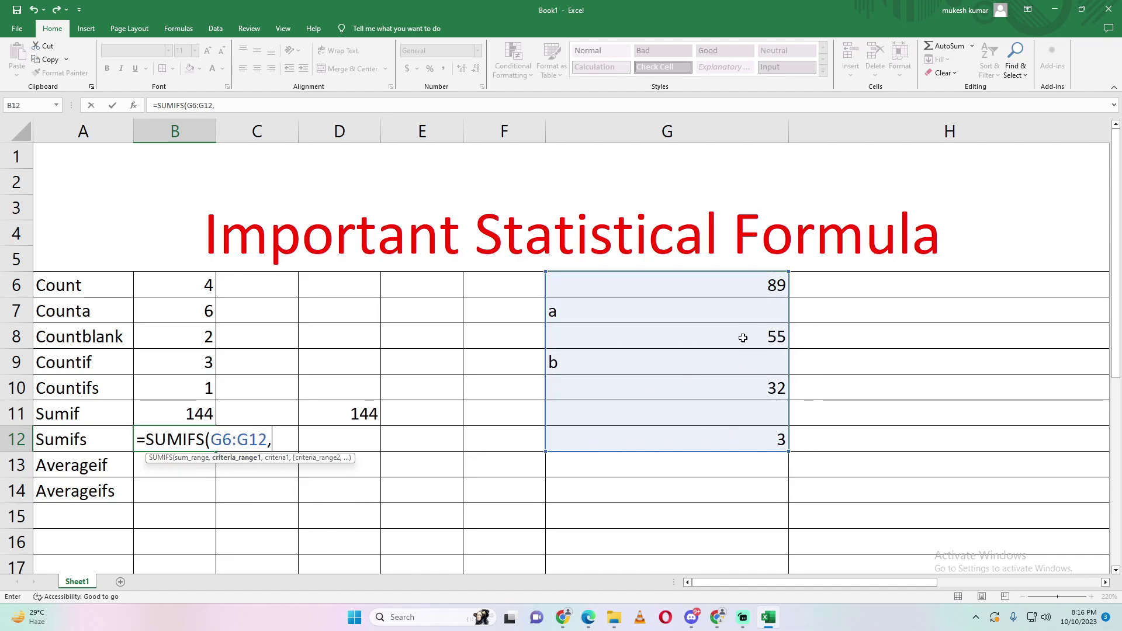
{"action": "left_click_drag", "start_coordinate": [726, 282], "coordinate": [708, 431]}
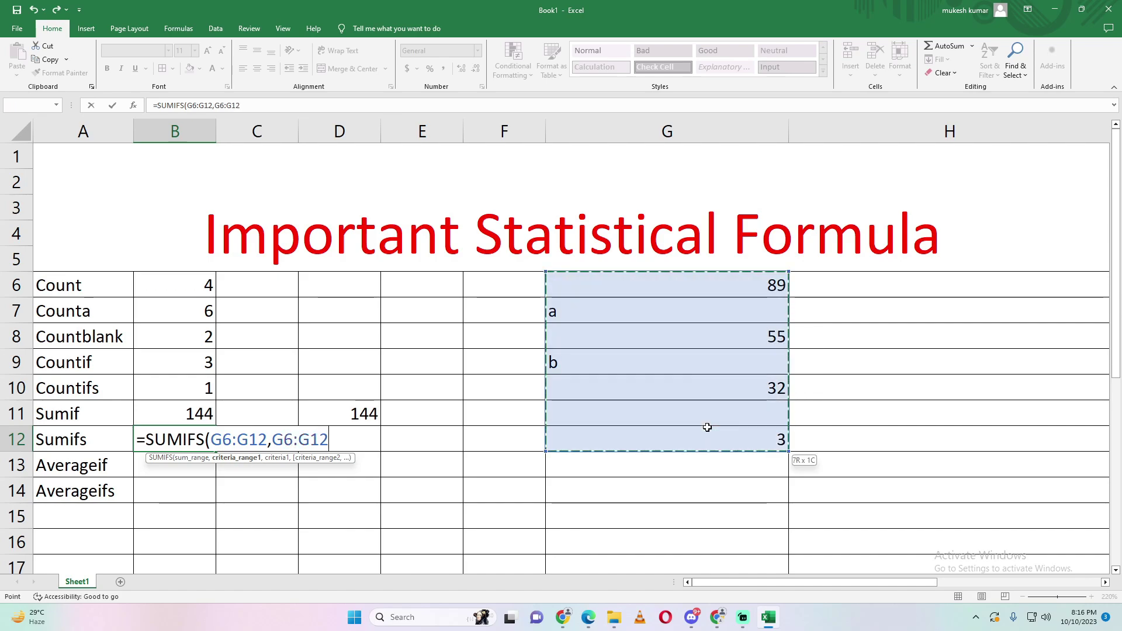
{"action": "type", "text": ","}
{"action": "type", "text": "\">"}
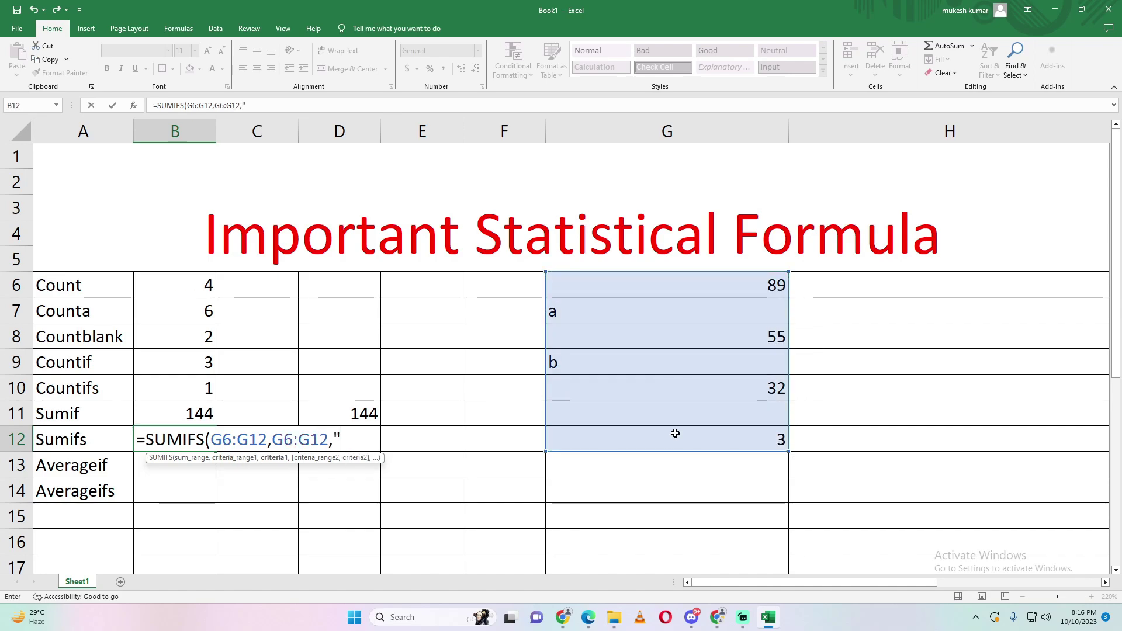
{"action": "type", "text": "50\","}
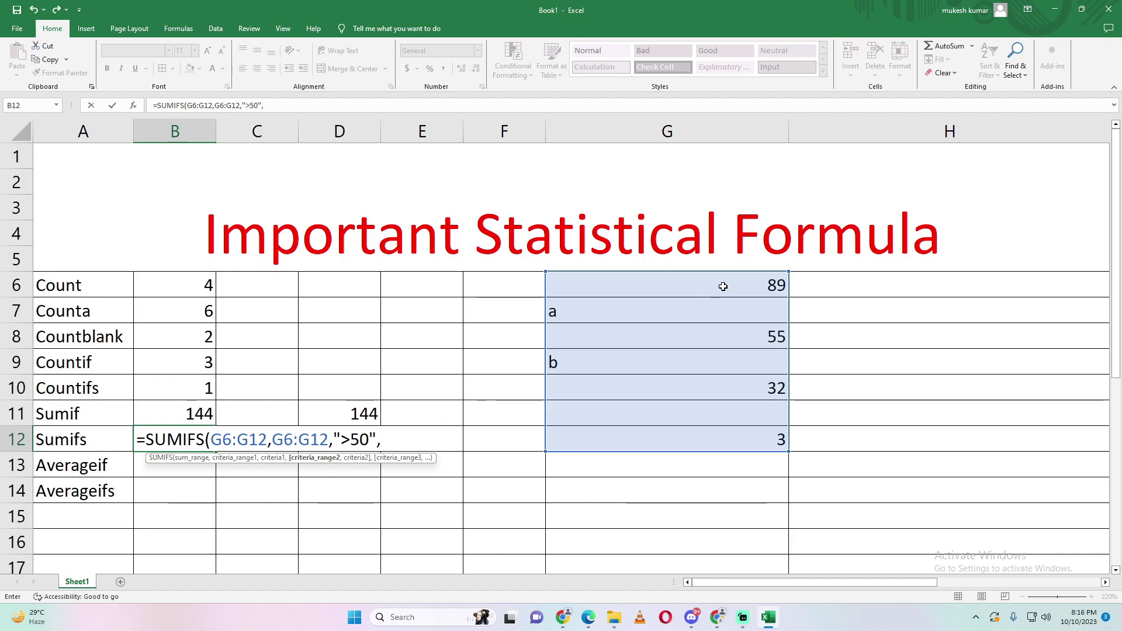
{"action": "left_click_drag", "start_coordinate": [721, 284], "coordinate": [704, 430]}
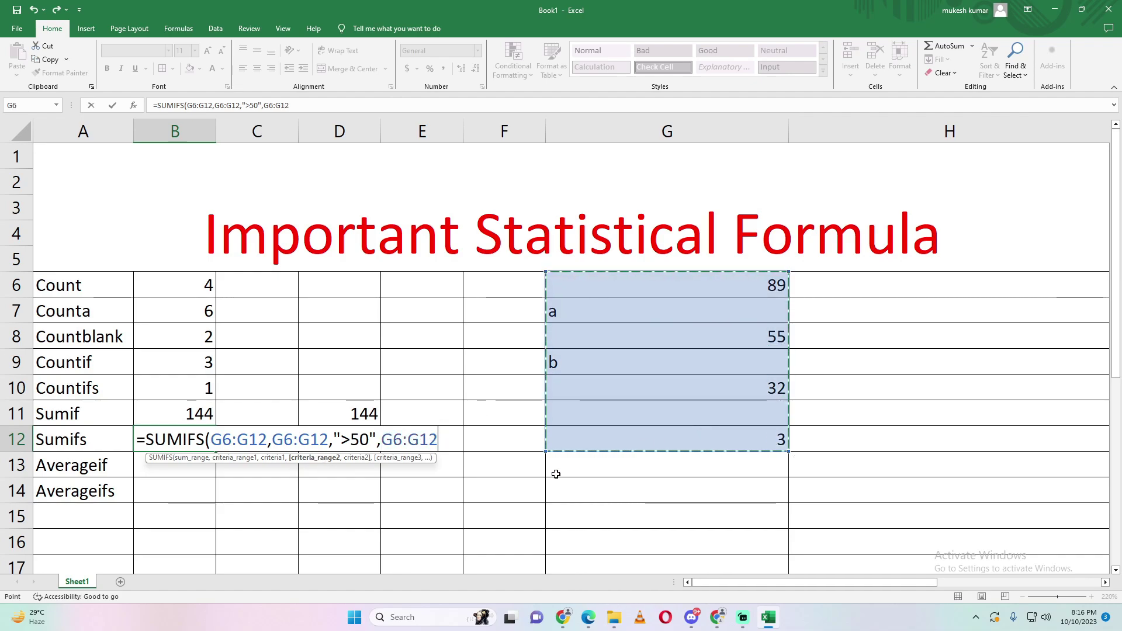
{"action": "type", "text": ",\""}
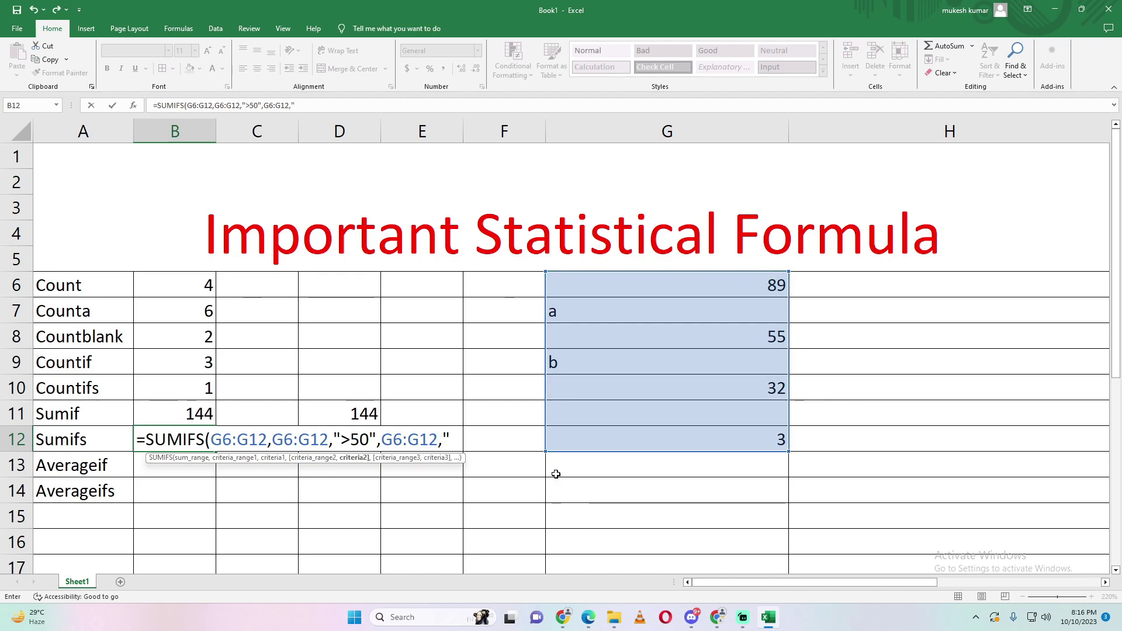
{"action": "type", "text": "<80"}
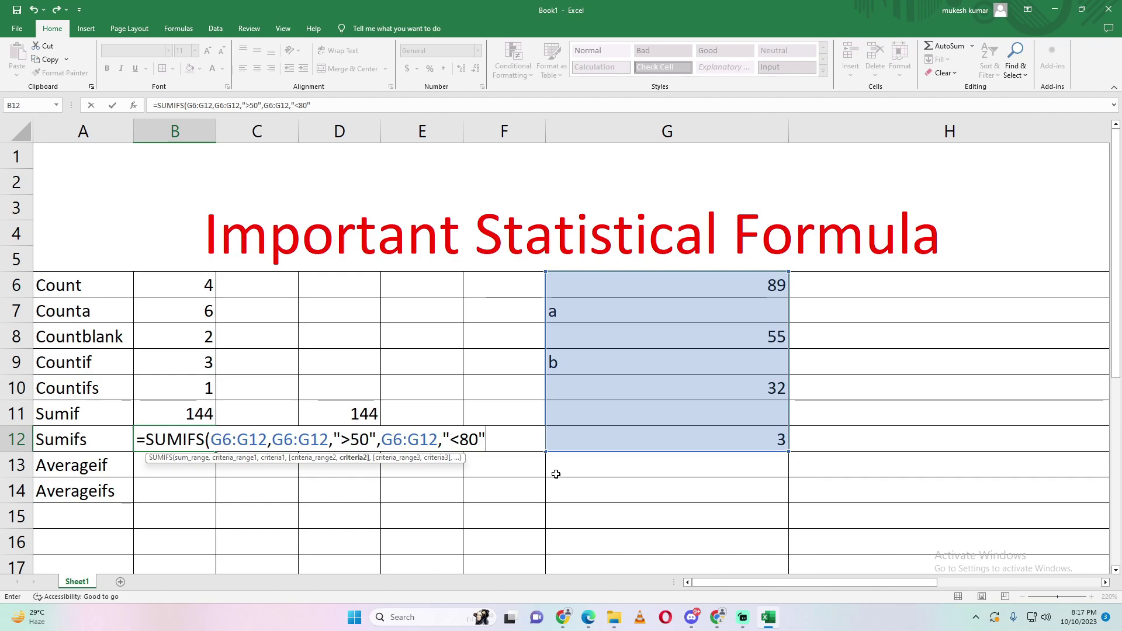
{"action": "key", "text": "Return"}
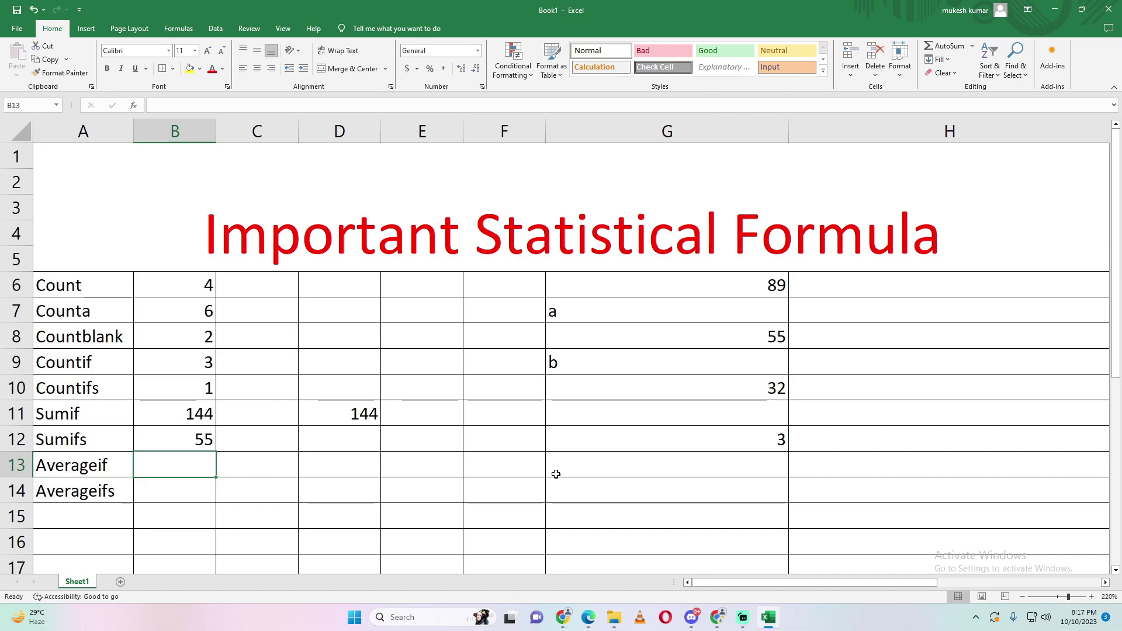
Step: Enter 65 in the empty cell G11 and select the data range G6:G12 to review it
{"action": "key", "text": "Right"}
{"action": "key", "text": "Right"}
{"action": "key", "text": "Right"}
{"action": "key", "text": "Right"}
{"action": "key", "text": "Right"}
{"action": "key", "text": "Right"}
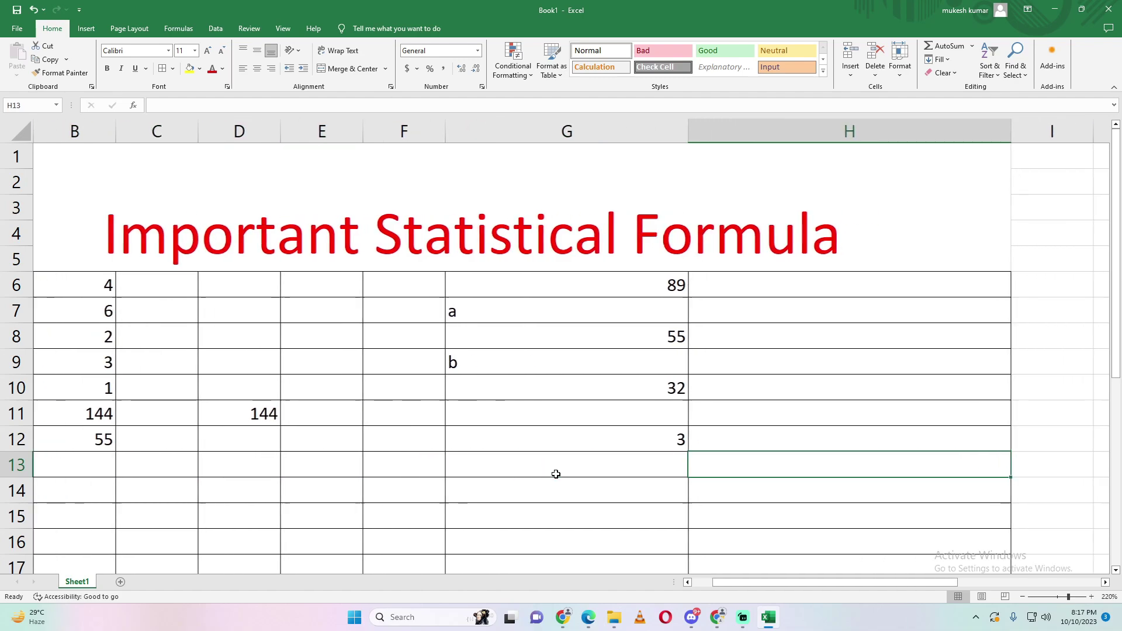
{"action": "key", "text": "Up"}
{"action": "key", "text": "Left"}
{"action": "key", "text": "Left"}
{"action": "key", "text": "Left"}
{"action": "key", "text": "Left"}
{"action": "key", "text": "Left"}
{"action": "key", "text": "Left"}
{"action": "key", "text": "Left"}
{"action": "key", "text": "Up"}
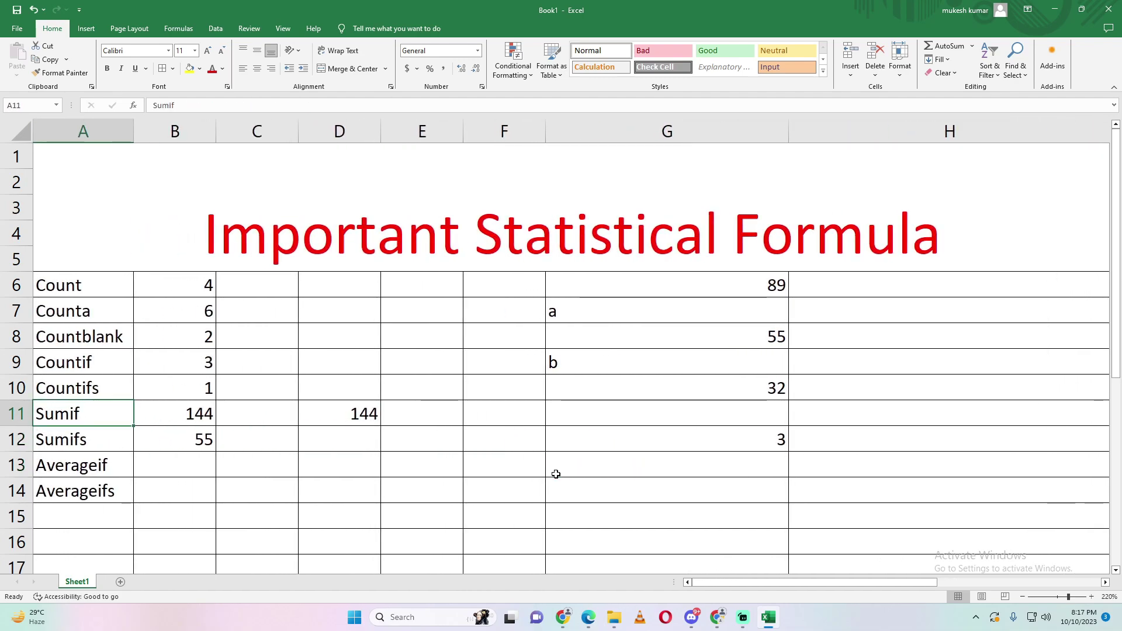
{"action": "key", "text": "Right"}
{"action": "key", "text": "Right"}
{"action": "key", "text": "Right"}
{"action": "key", "text": "Right"}
{"action": "key", "text": "Right"}
{"action": "key", "text": "Right"}
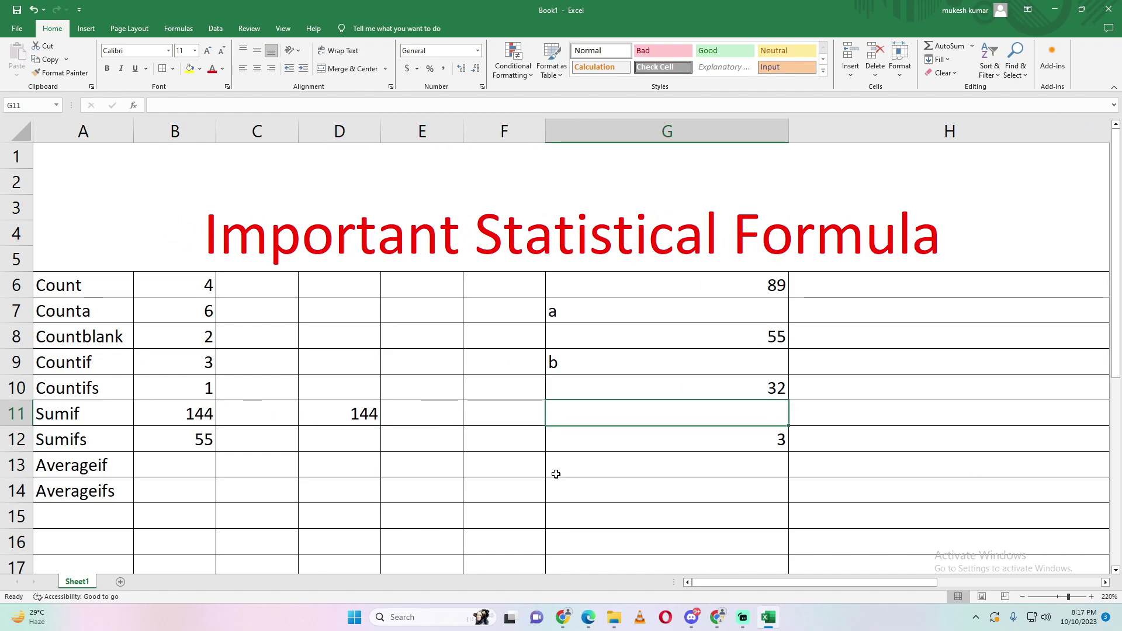
{"action": "type", "text": "65"}
{"action": "key", "text": "Return"}
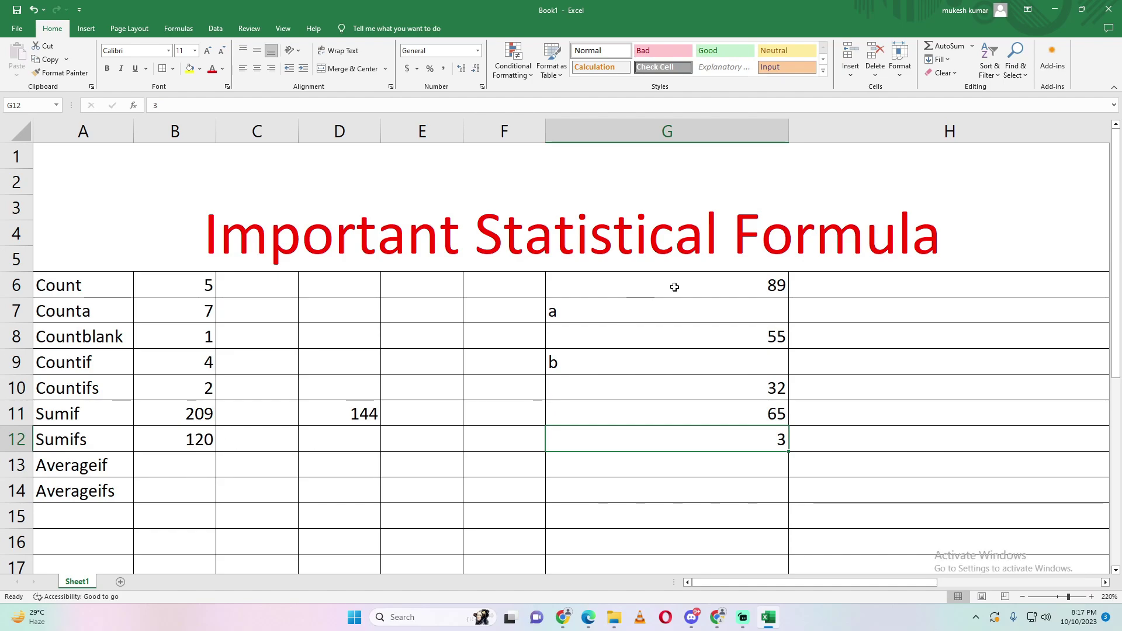
{"action": "left_click_drag", "start_coordinate": [674, 287], "coordinate": [663, 428]}
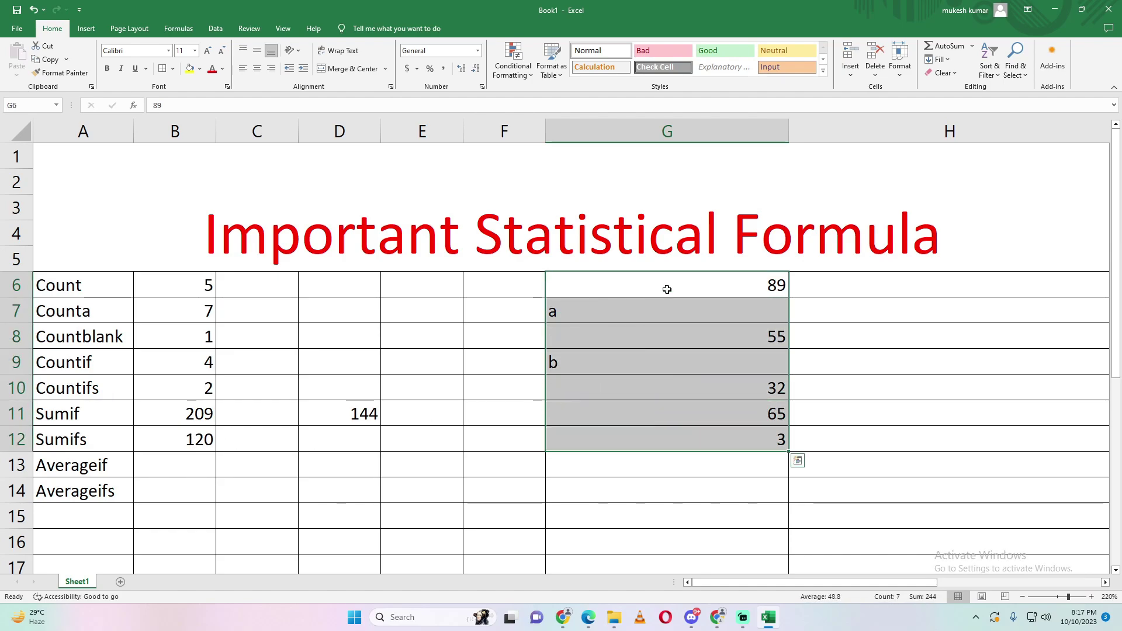
Step: Enter an AVERAGEIF formula in B13 over G6:G12 with the criterion ">50"
{"action": "left_click", "coordinate": [188, 466]}
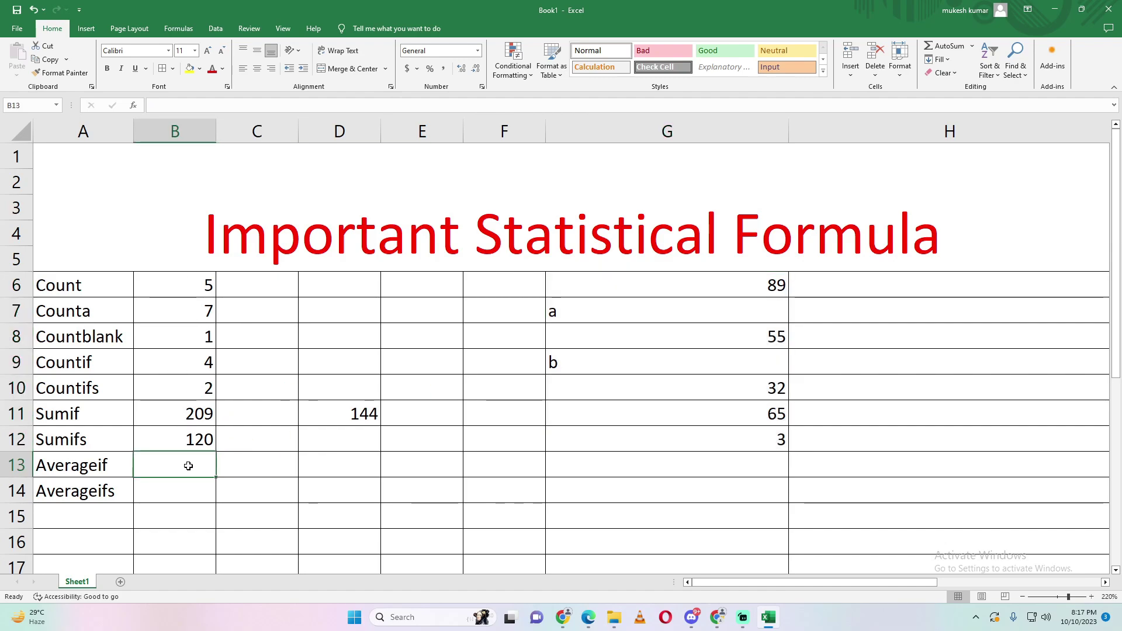
{"action": "type", "text": "=aver"}
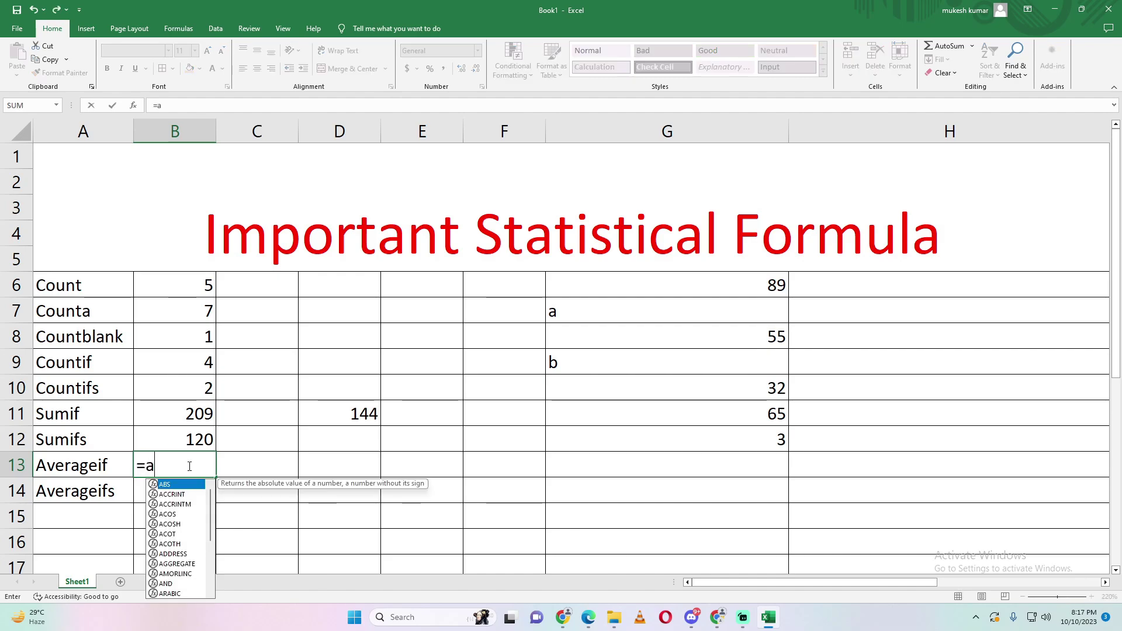
{"action": "key", "text": "Down"}
{"action": "key", "text": "Down"}
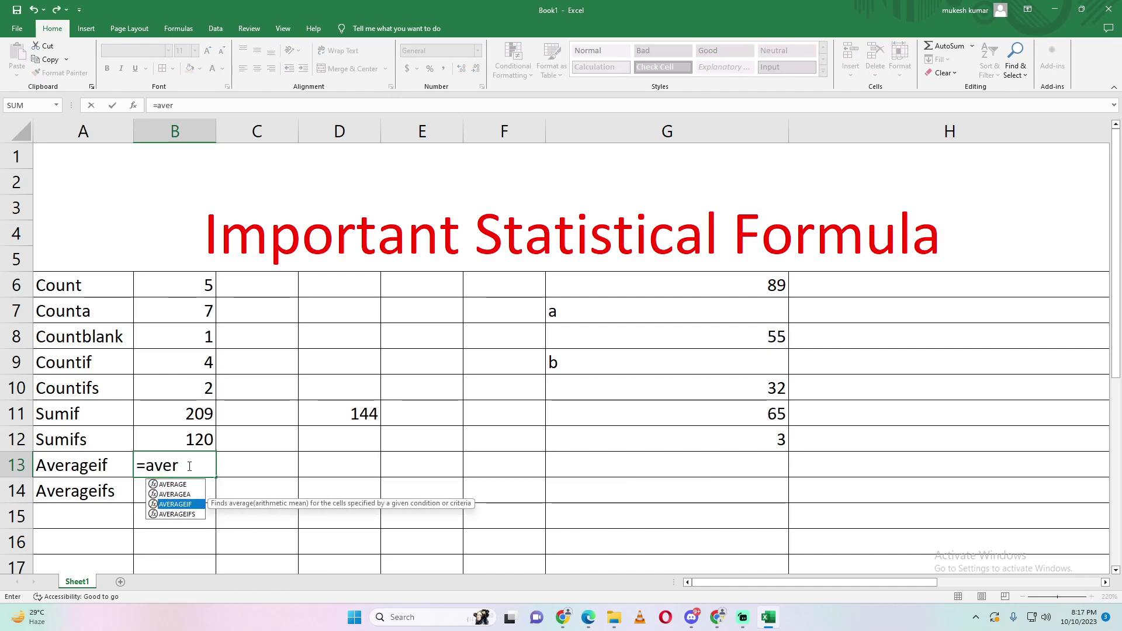
{"action": "key", "text": "Tab"}
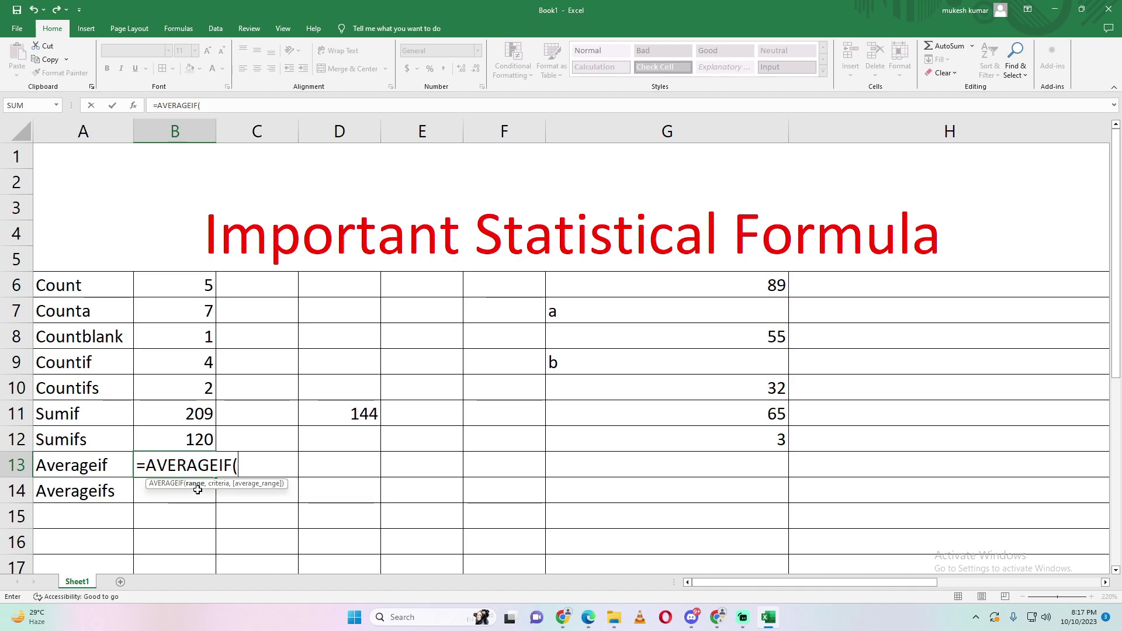
{"action": "left_click_drag", "start_coordinate": [721, 286], "coordinate": [725, 440]}
{"action": "type", "text": ","}
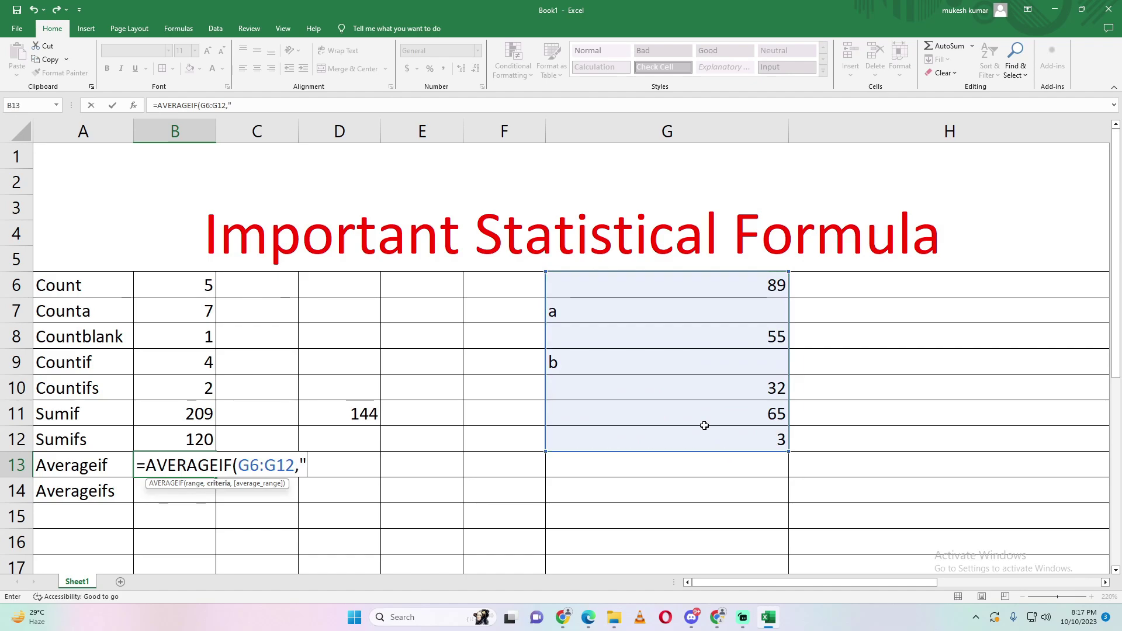
{"action": "type", "text": "\">50"}
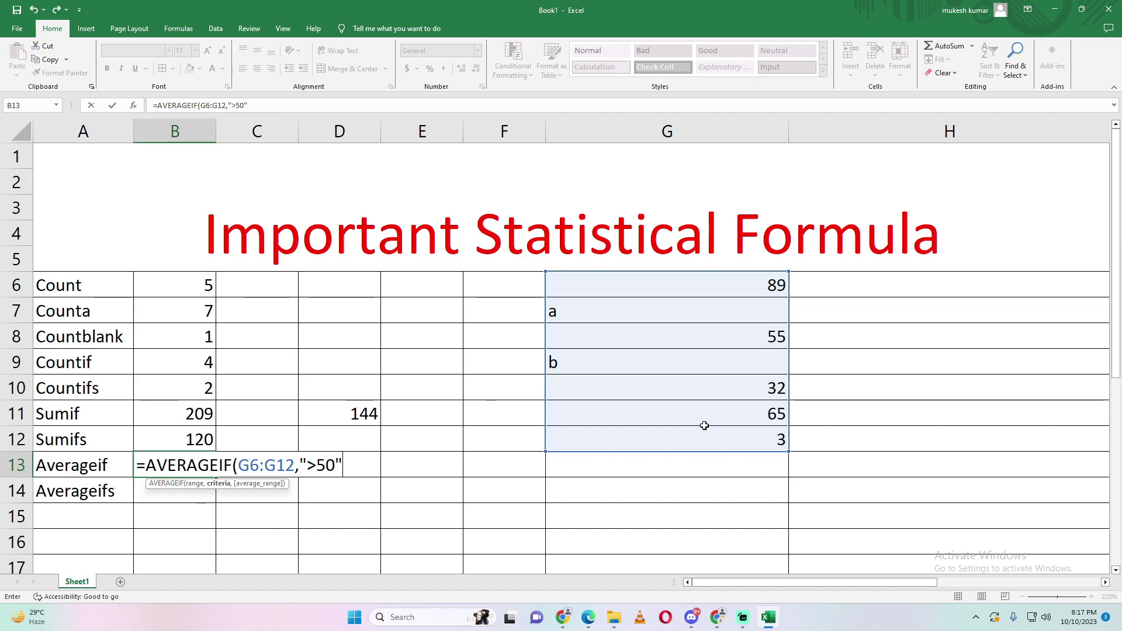
{"action": "key", "text": "Return"}
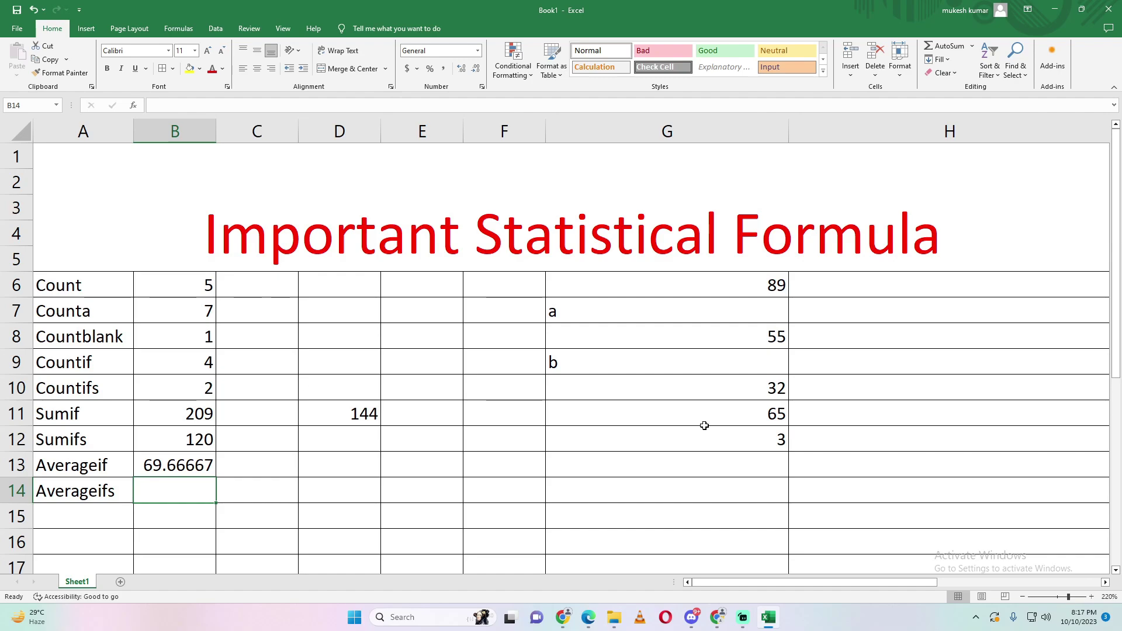
Step: Enter an AVERAGEIFS formula in B14 that averages G6:G12 with the criteria ">50" and "<80" on the same range
{"action": "type", "text": "=avre"}
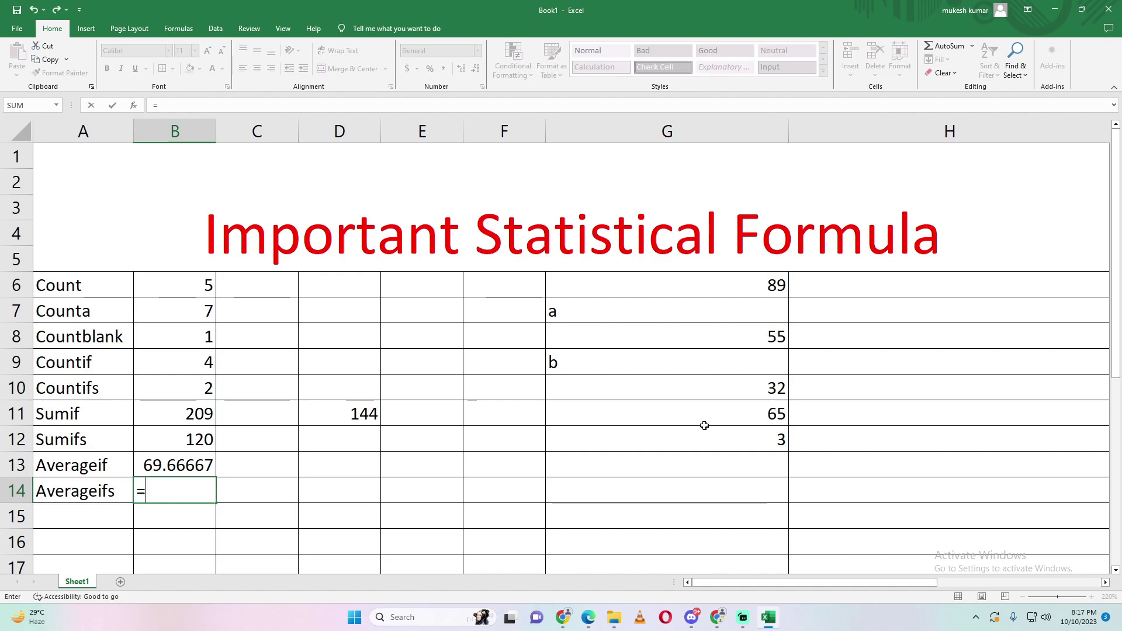
{"action": "key", "text": "BackSpace"}
{"action": "key", "text": "BackSpace"}
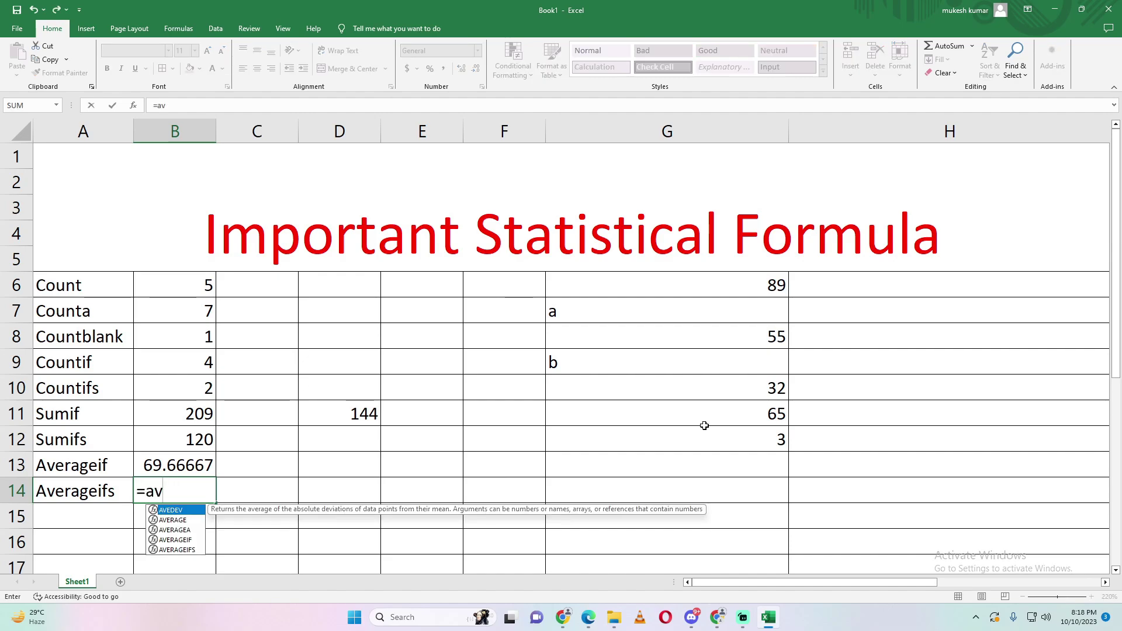
{"action": "key", "text": "Down"}
{"action": "key", "text": "Down"}
{"action": "key", "text": "Down"}
{"action": "key", "text": "Down"}
{"action": "key", "text": "Tab"}
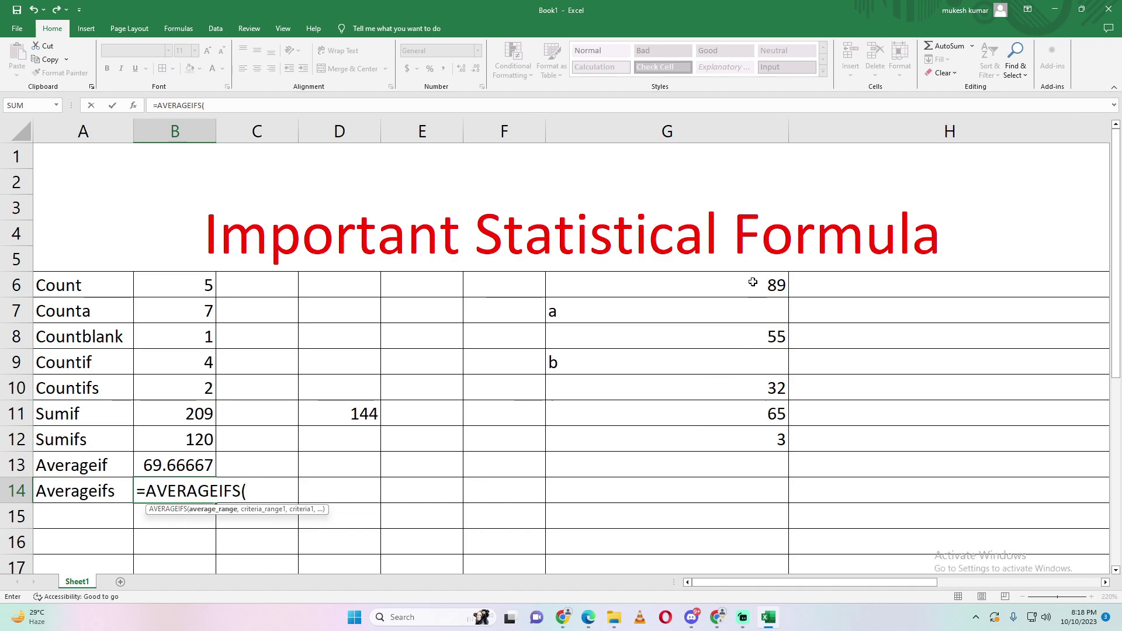
{"action": "left_click_drag", "start_coordinate": [752, 283], "coordinate": [744, 430]}
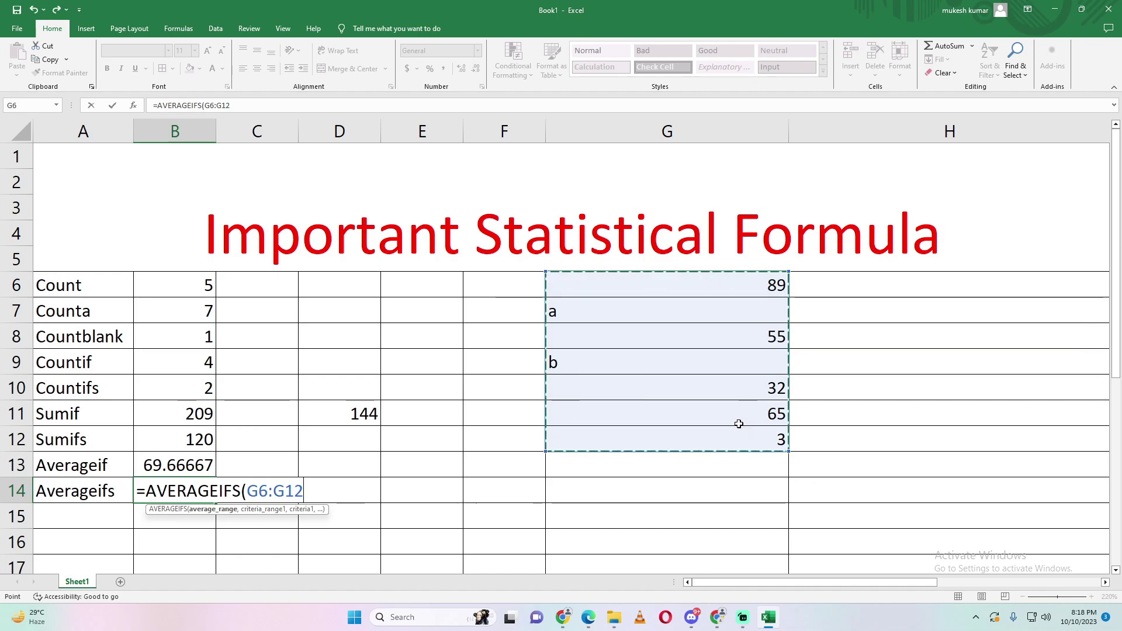
{"action": "type", "text": ","}
{"action": "left_click_drag", "start_coordinate": [719, 282], "coordinate": [712, 431]}
{"action": "type", "text": ",\""}
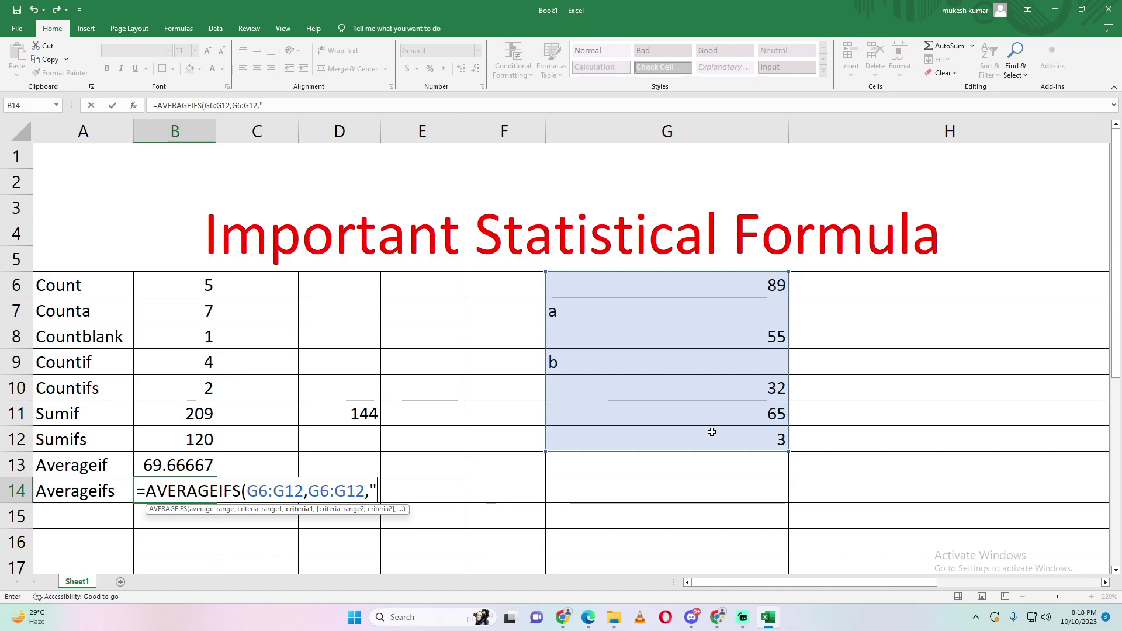
{"action": "type", "text": ">50\","}
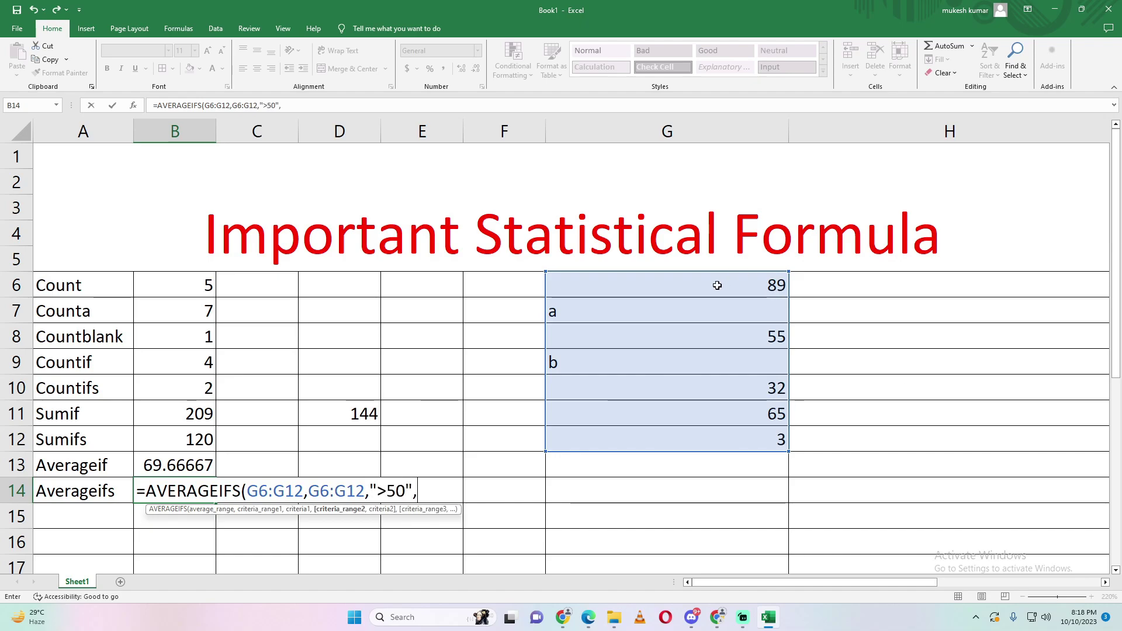
{"action": "left_click_drag", "start_coordinate": [720, 286], "coordinate": [708, 429]}
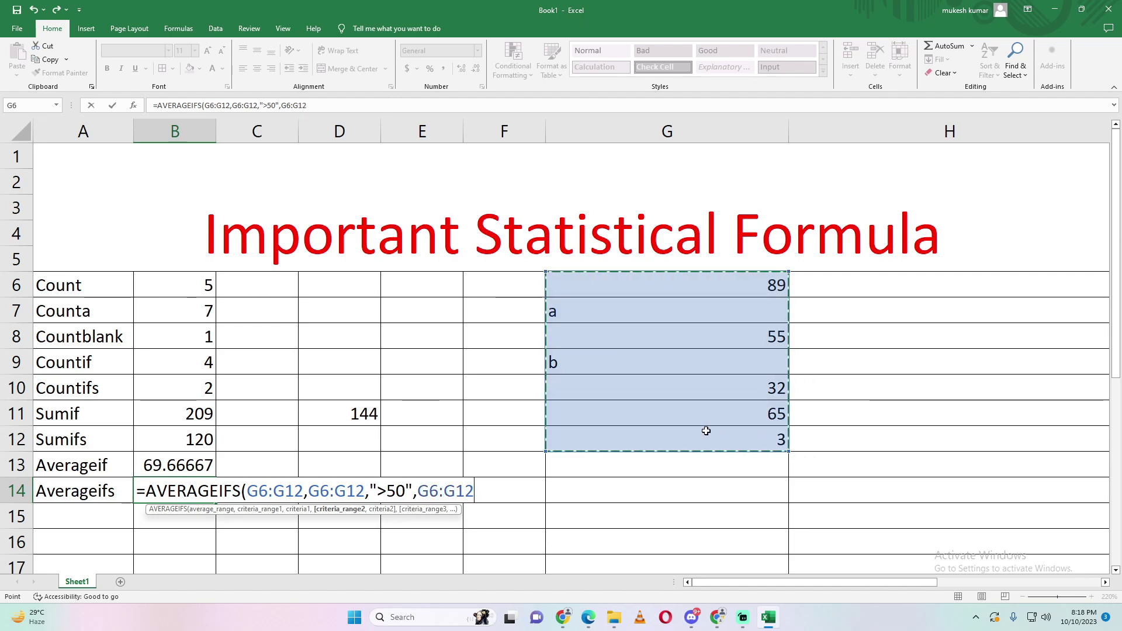
{"action": "type", "text": ",\"<"}
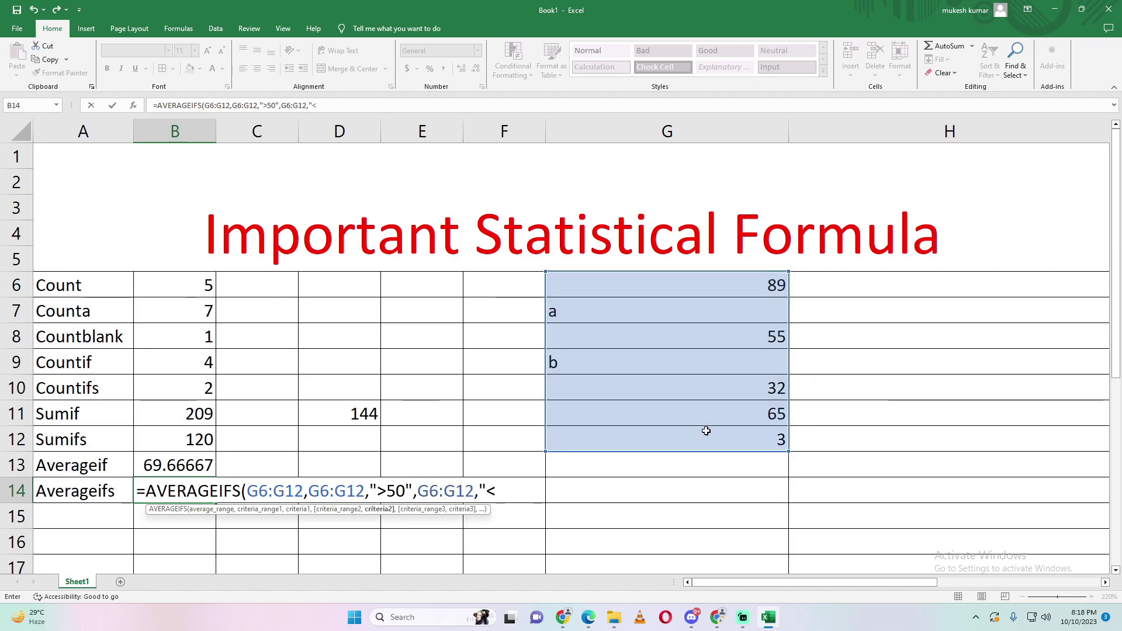
{"action": "type", "text": "80\")"}
{"action": "key", "text": "Return"}
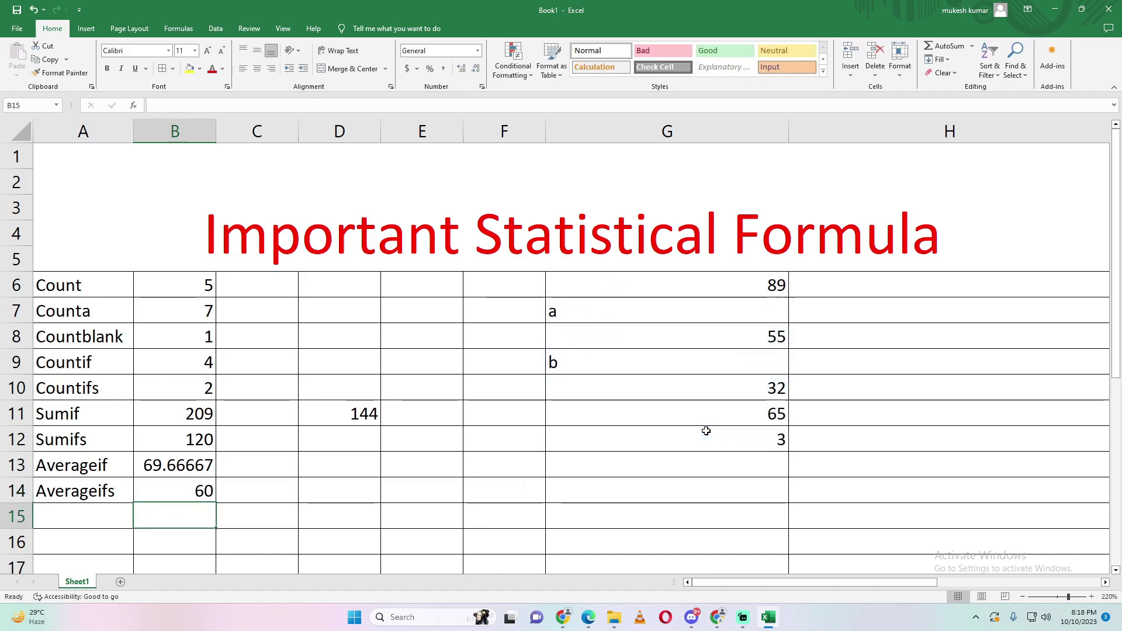